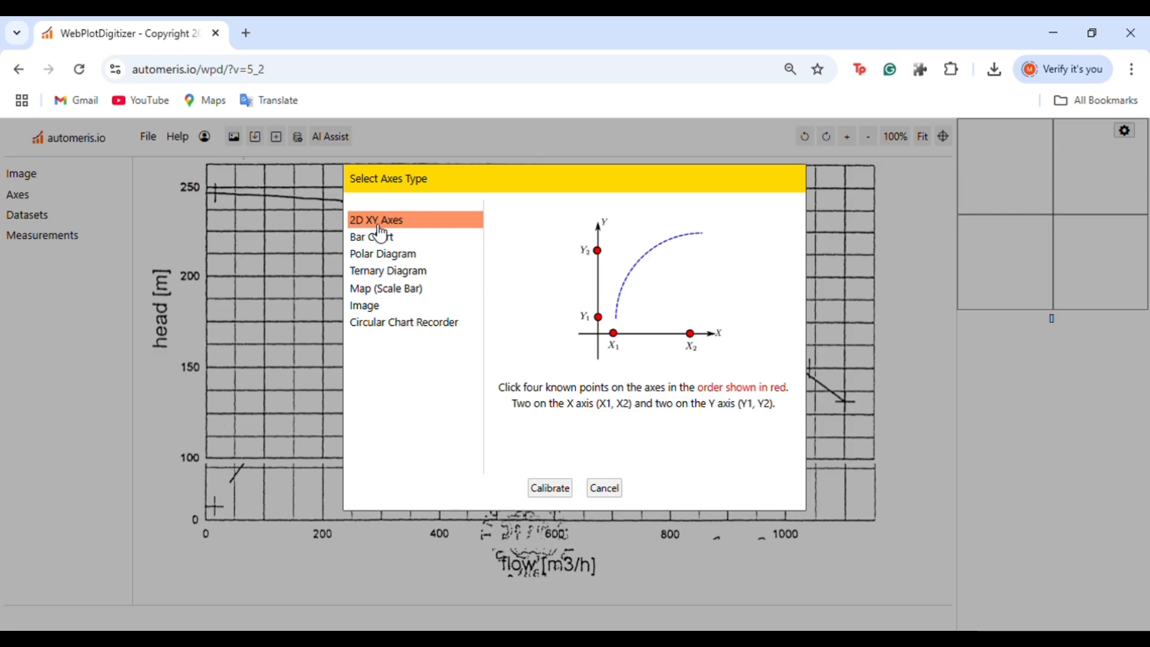
Start a 2D XY axes calibration and mark X1 at the flow axis origin and X2 at the 1100 flow position
left_click(558, 494)
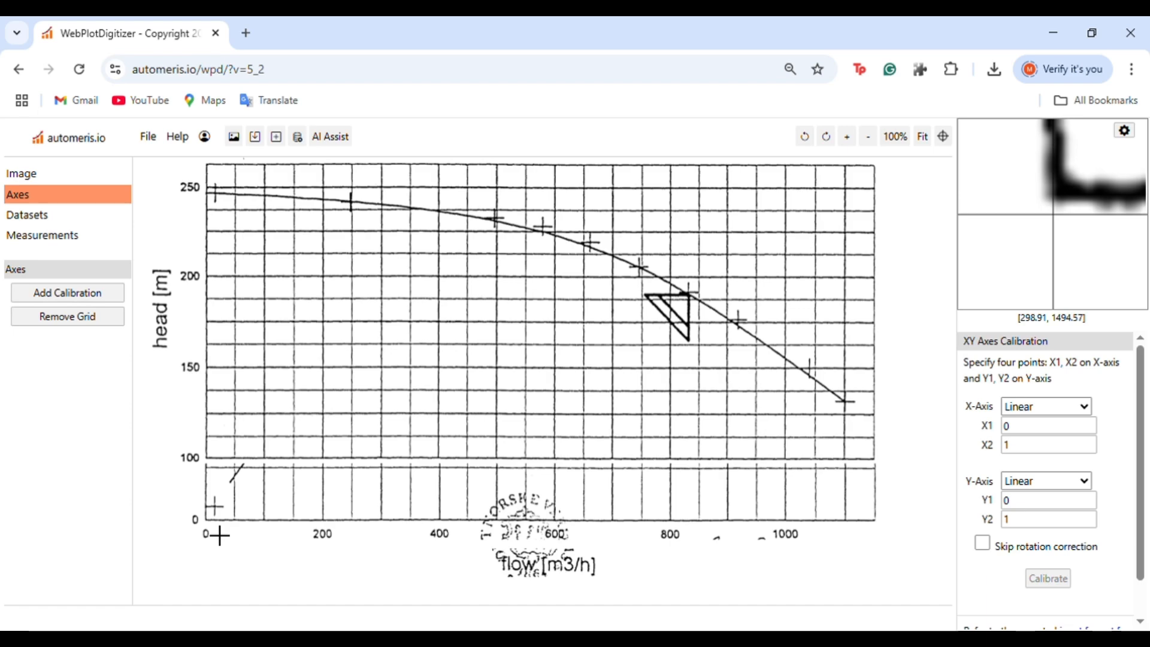
left_click(206, 519)
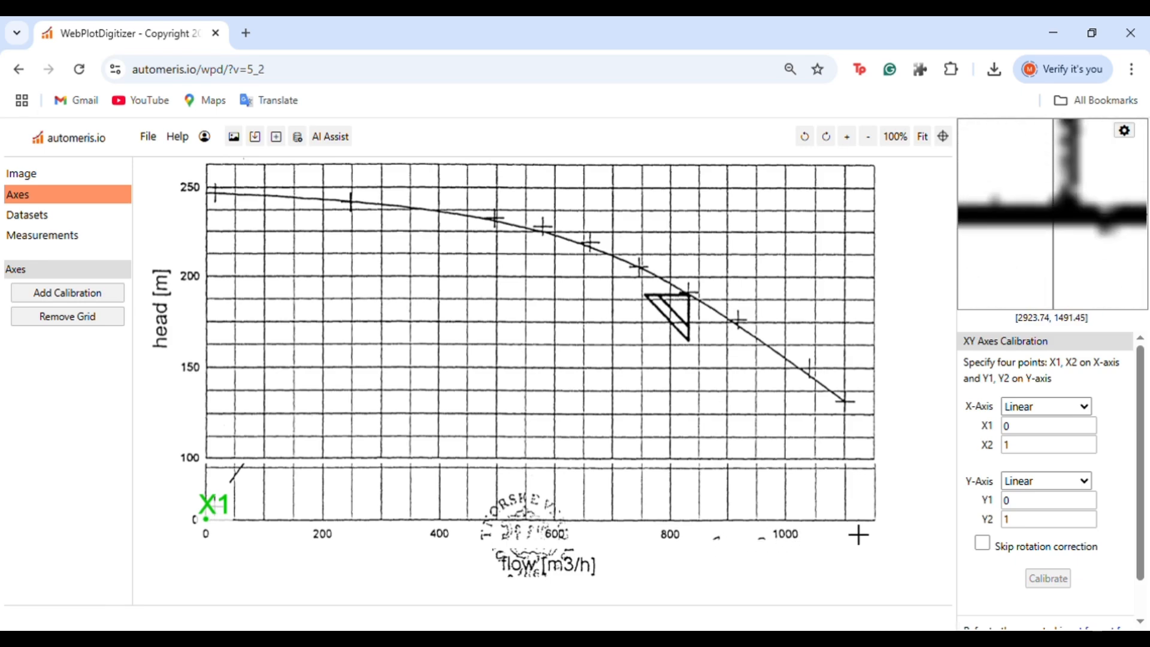
left_click(846, 520)
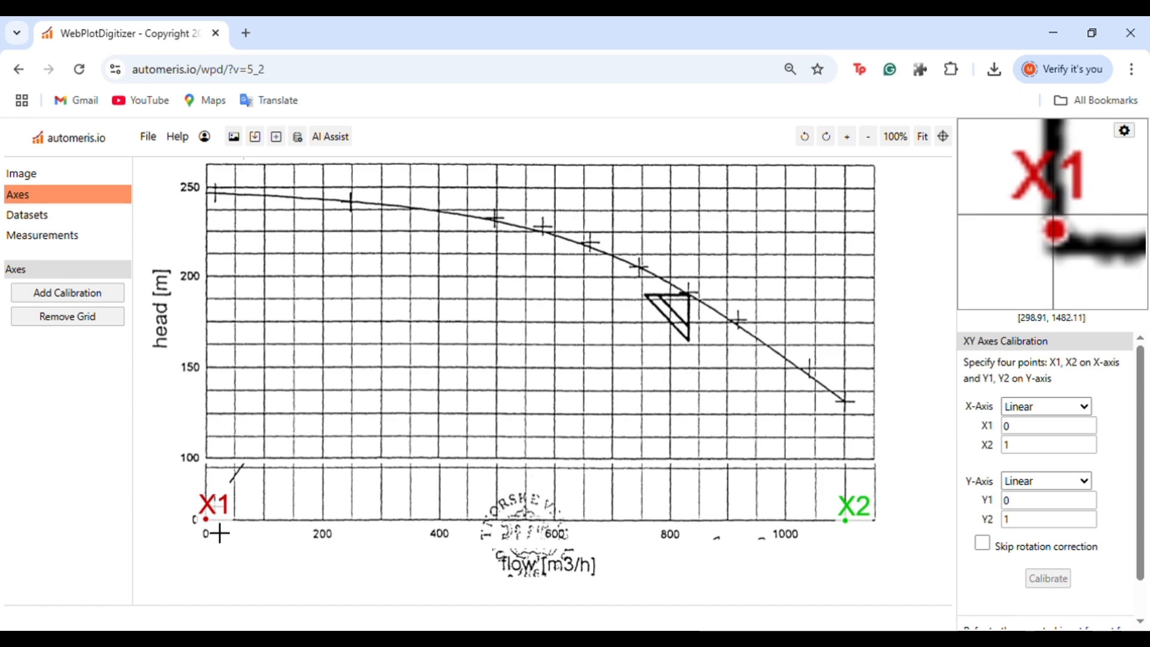
Mark Y1 at the head axis origin and Y2 at the 250 head gridline, adjusting Y2's placement
left_click(206, 519)
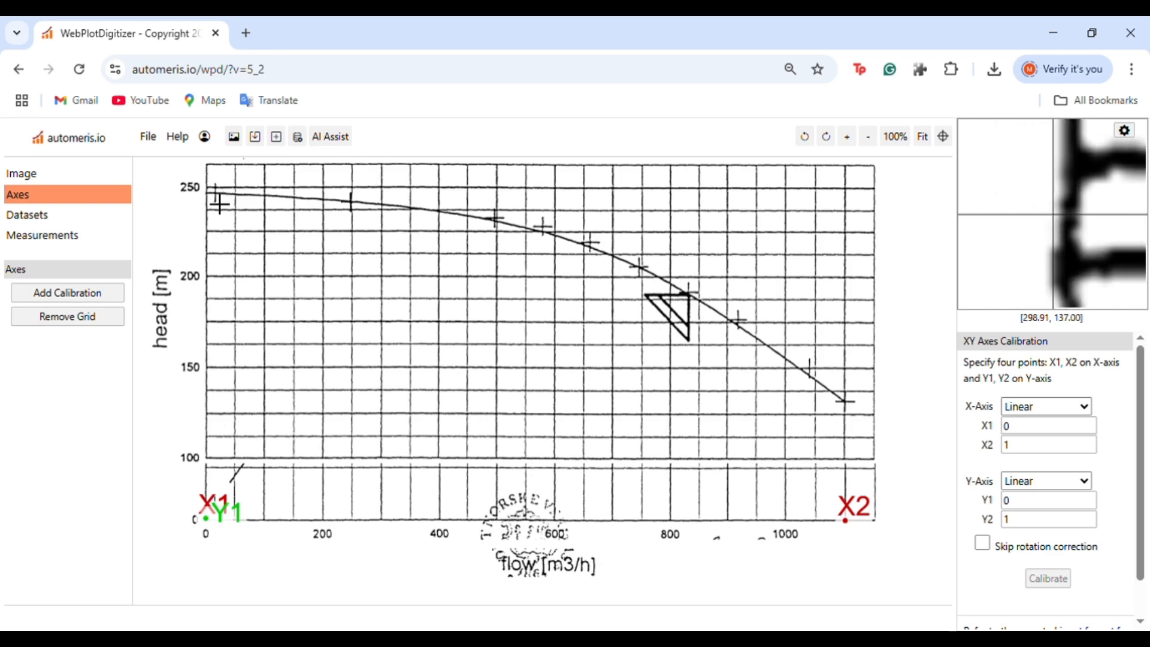
left_click(206, 192)
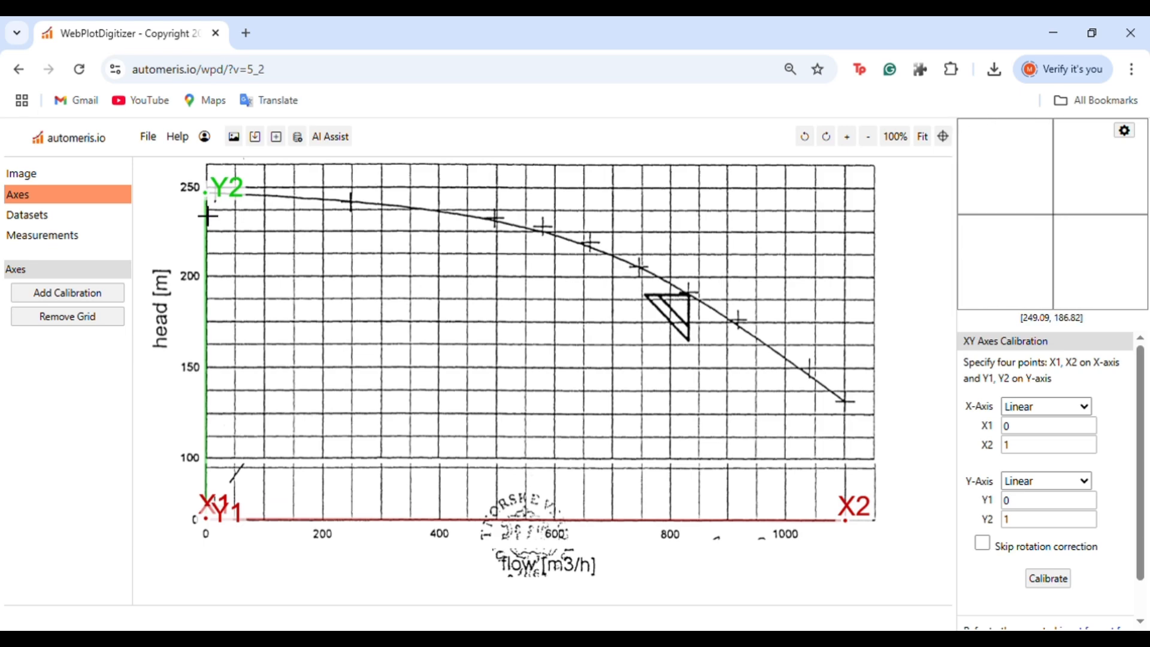
left_click_drag(222, 227, 217, 200)
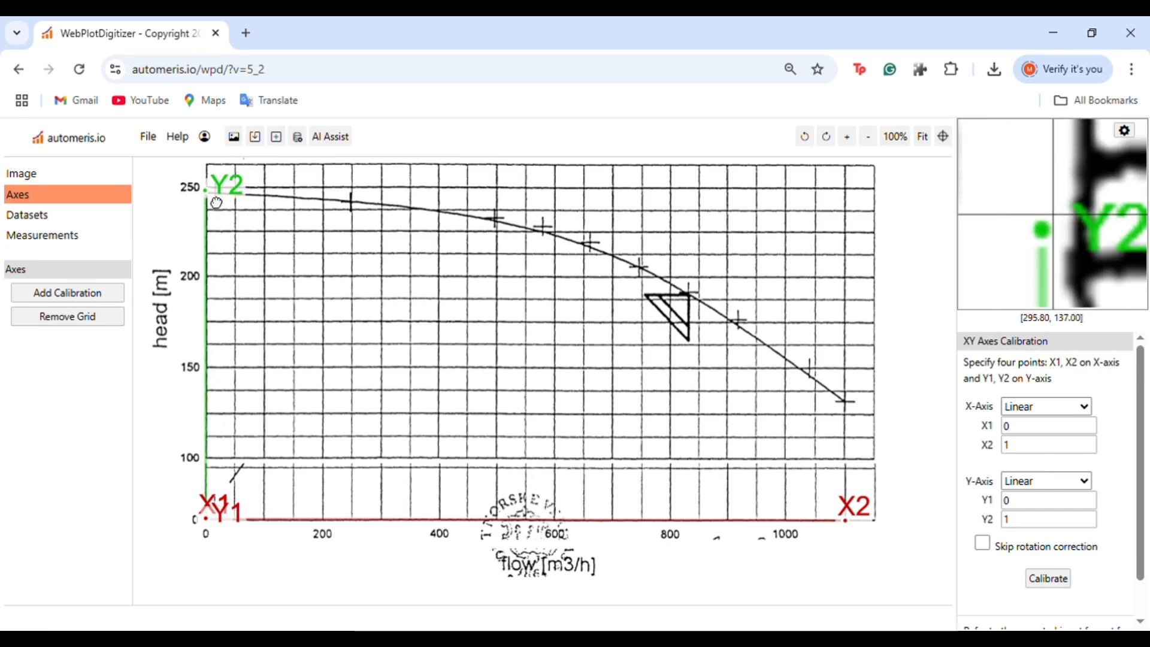
Enter calibration values X1 0, X2 1100, Y1 0, Y2 250 and apply the calibration
left_click(1026, 432)
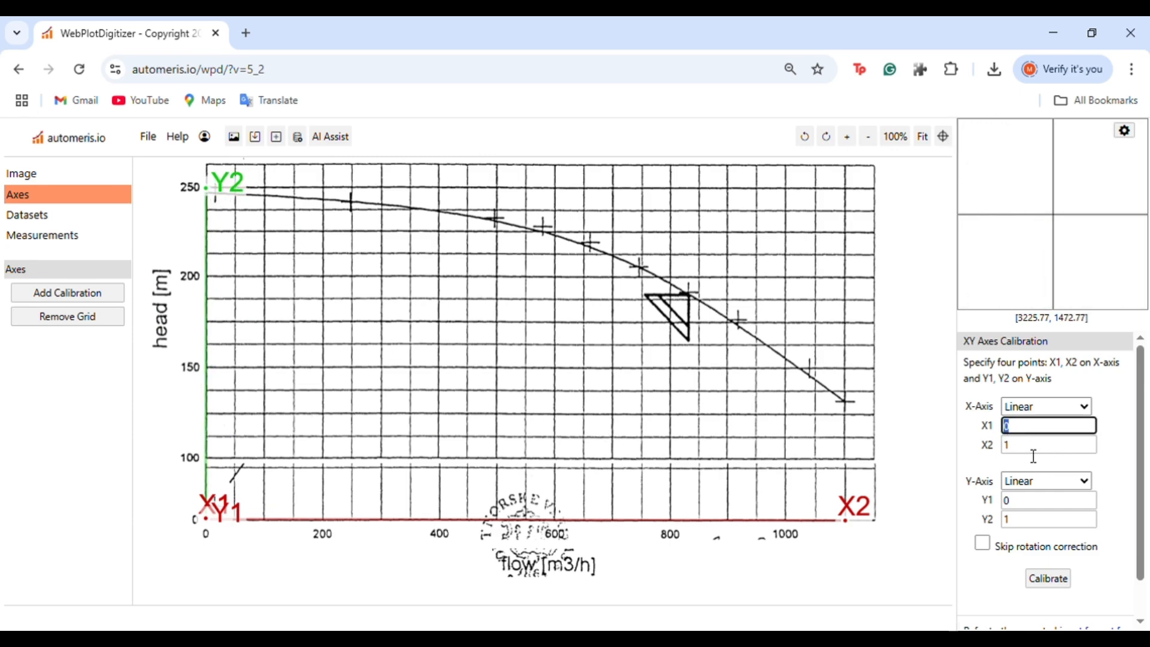
left_click(1036, 435)
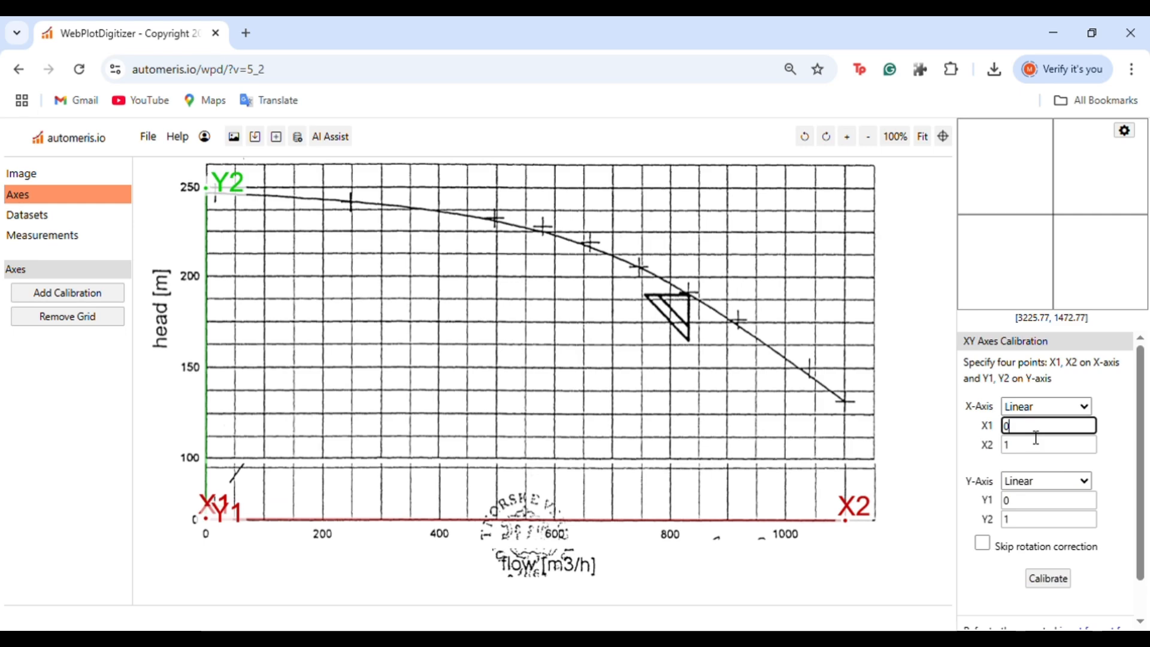
left_click(1008, 448)
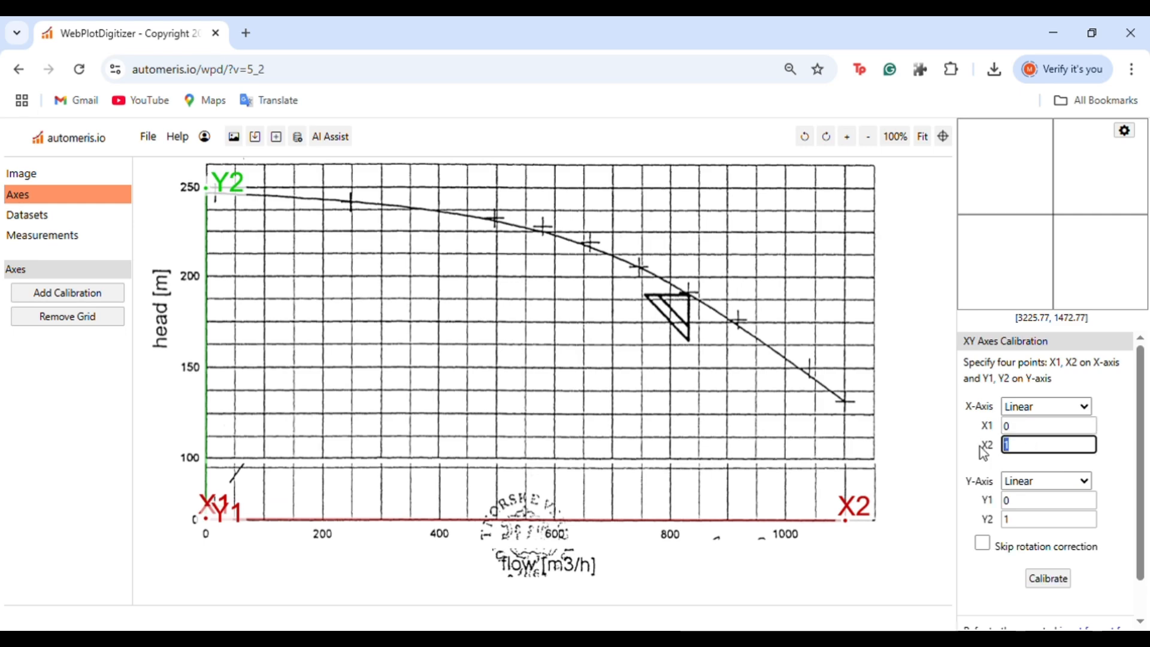
type("100")
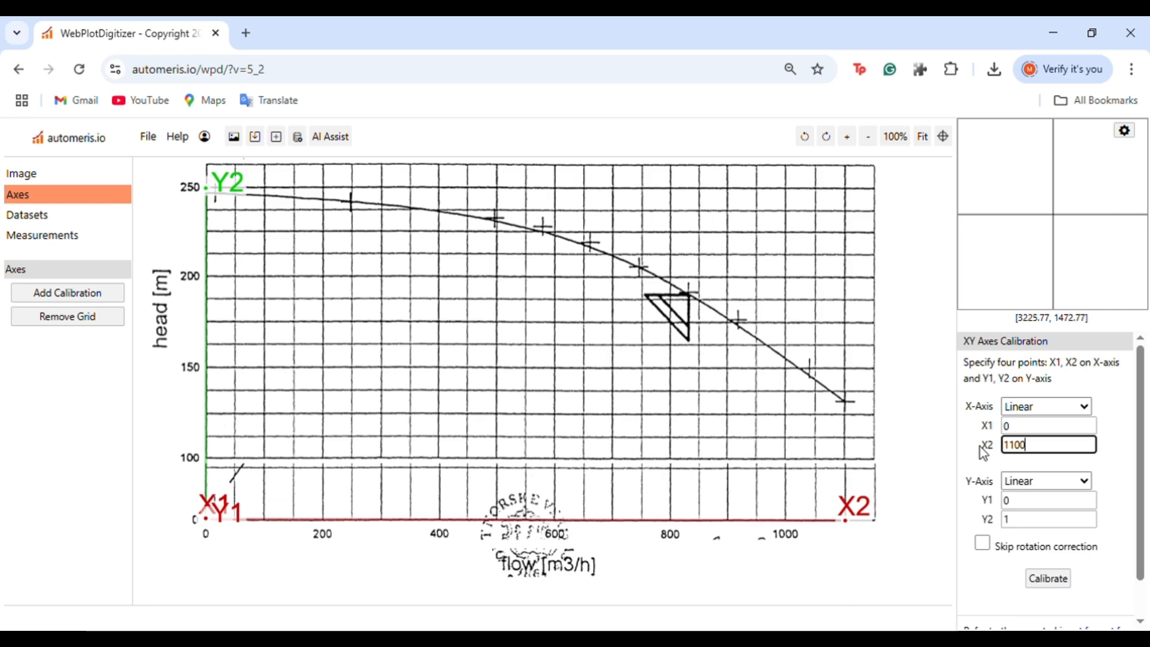
left_click(1031, 523)
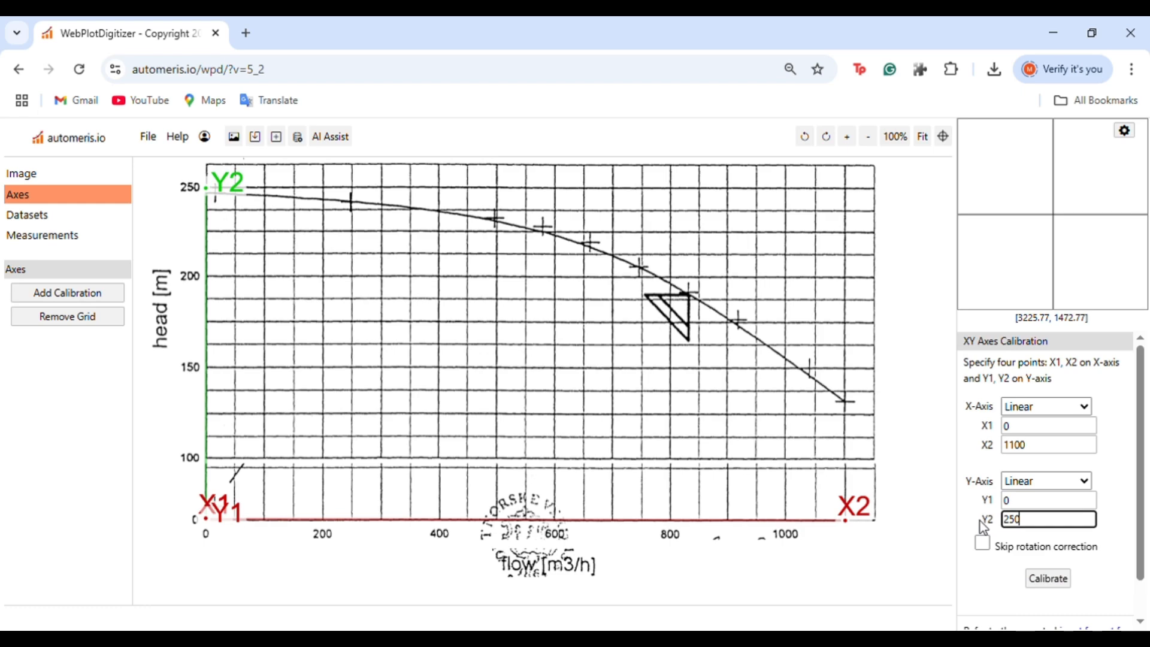
left_click(1045, 585)
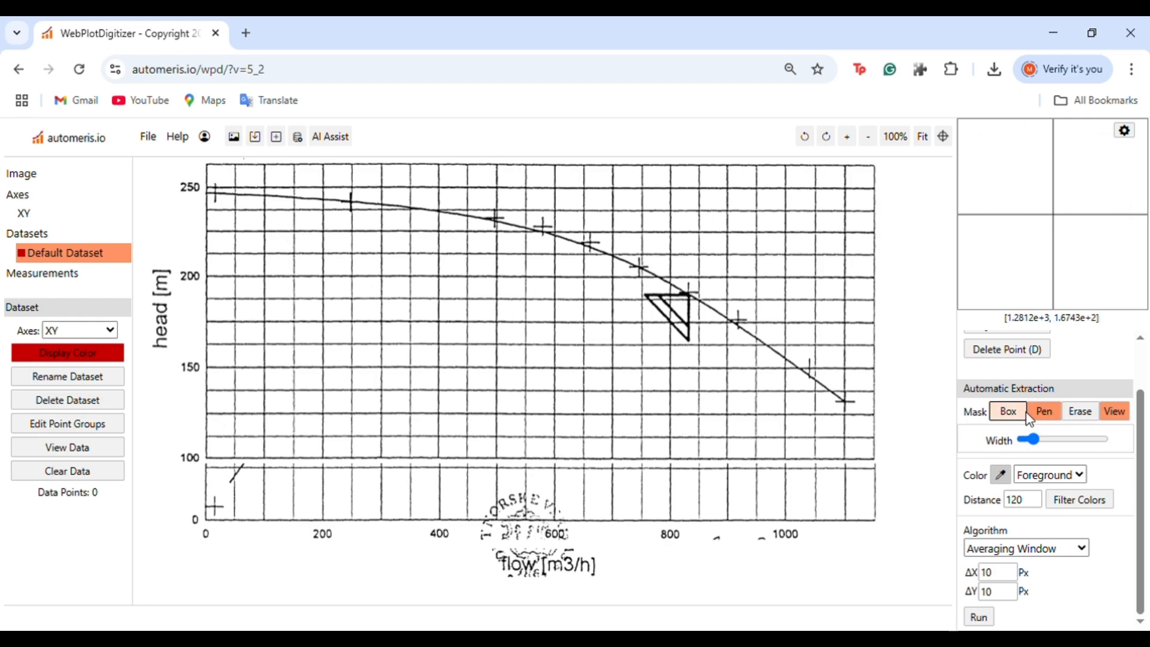
Pick the curve's dark foreground colour from the plotted line with the colour picker
scroll(1023, 422, "up", 1)
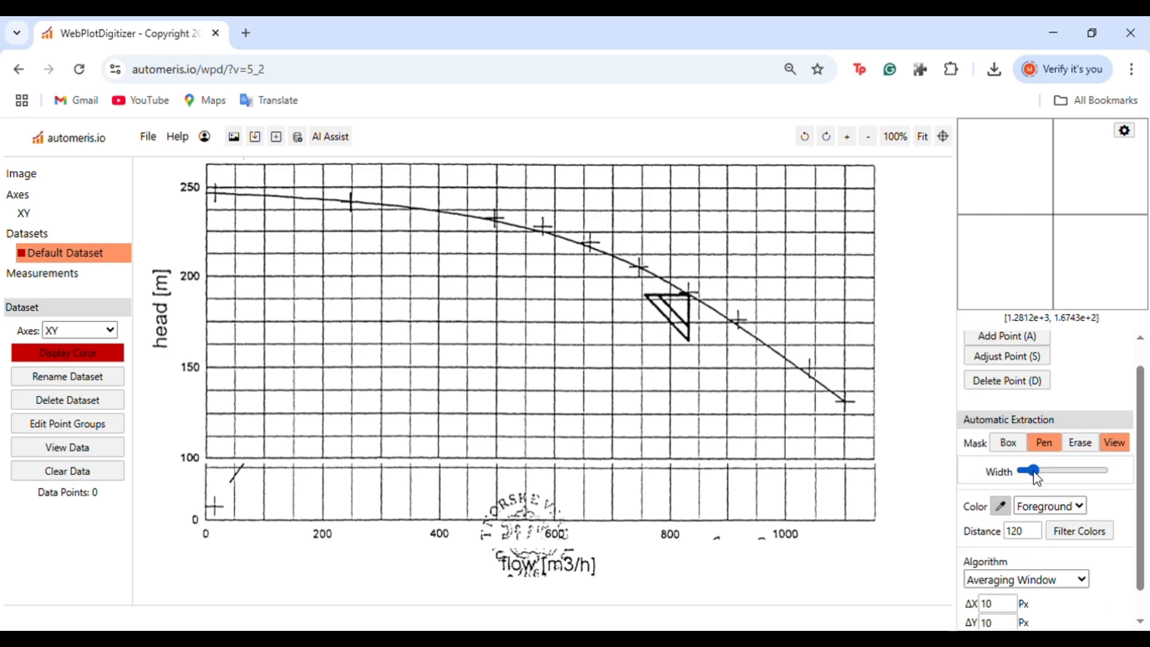
scroll(1034, 492, "down", 1)
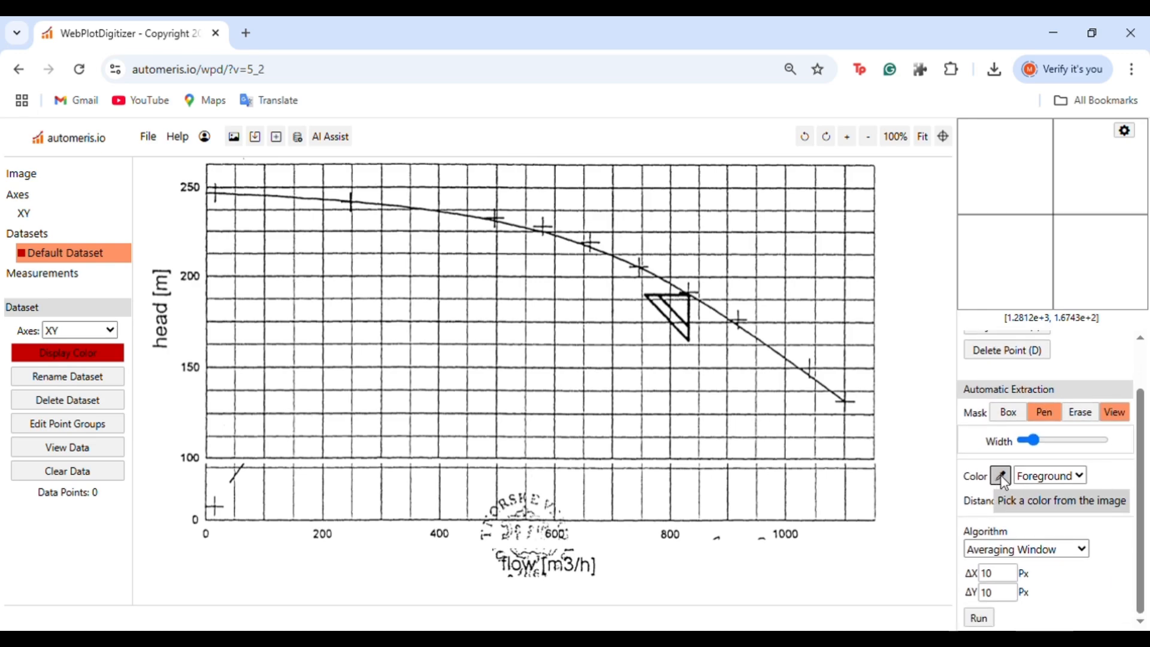
left_click(1001, 478)
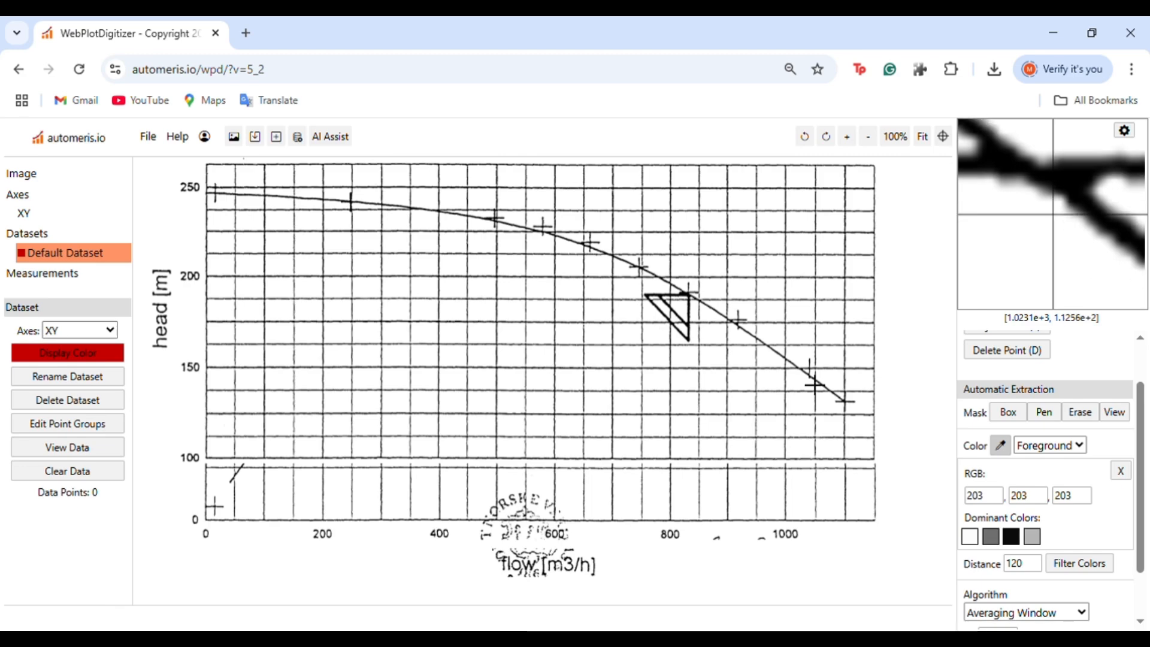
left_click(815, 383)
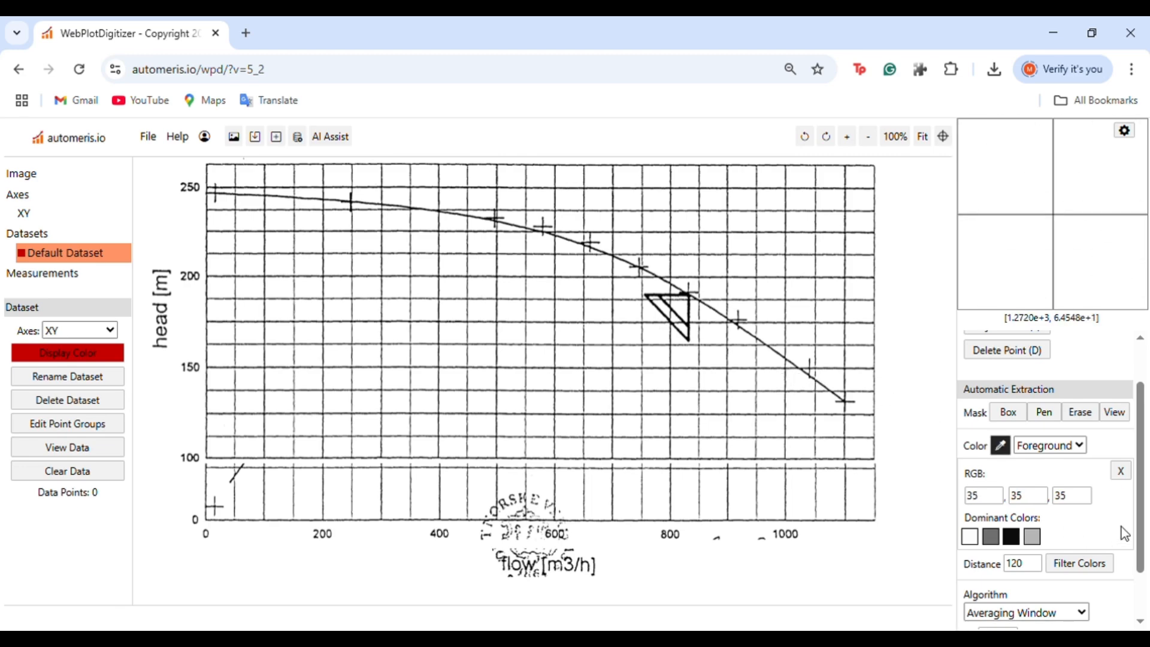
Select the Pen mask, narrow its width, and paint over the pump curve from its left end to its right end
scroll(1125, 533, "down", 1)
scroll(1122, 533, "up", 2)
left_click(1049, 476)
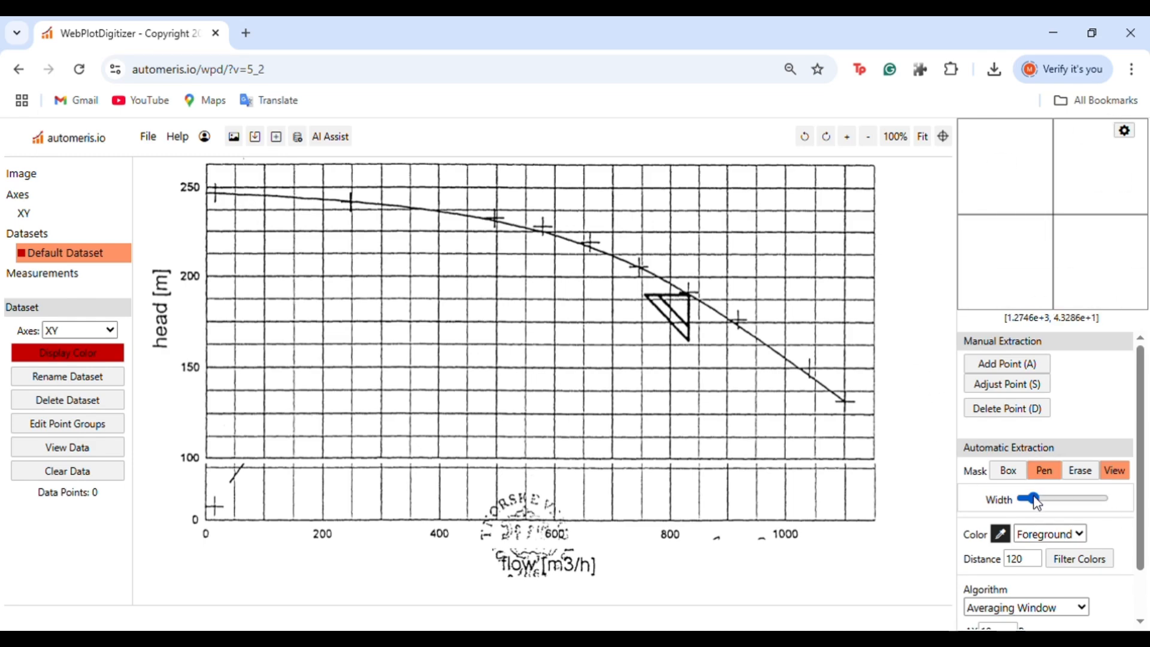
left_click_drag(1038, 505, 1059, 509)
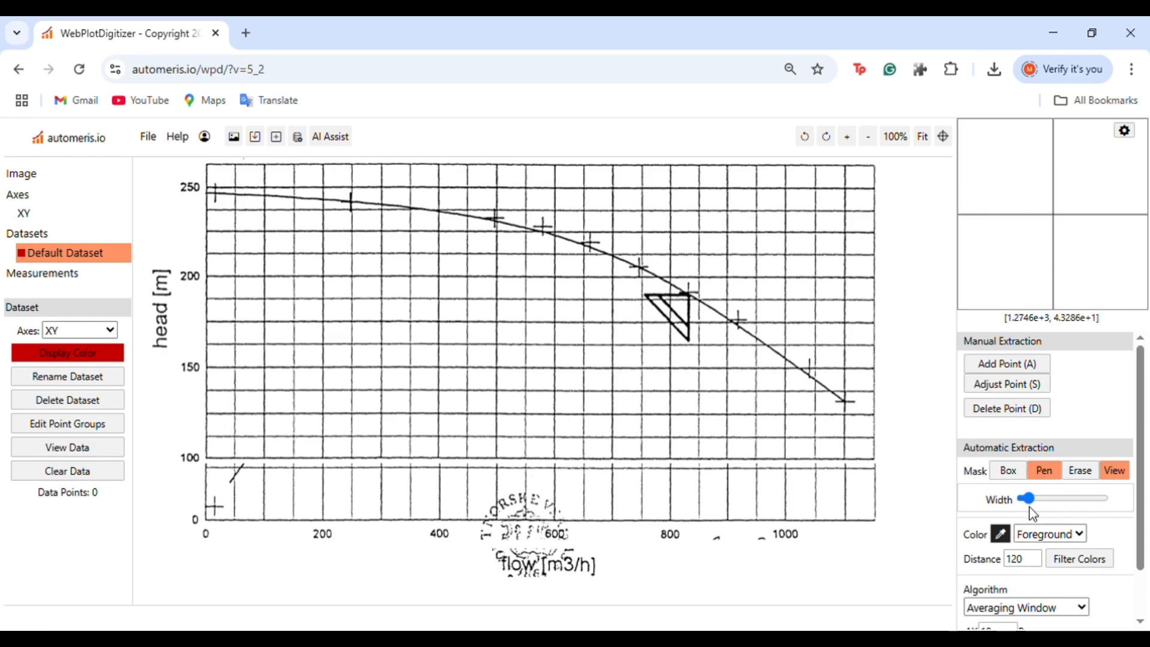
mouse_move(206, 193)
left_mouse_down()
mouse_move(429, 223)
mouse_move(857, 415)
left_mouse_up()
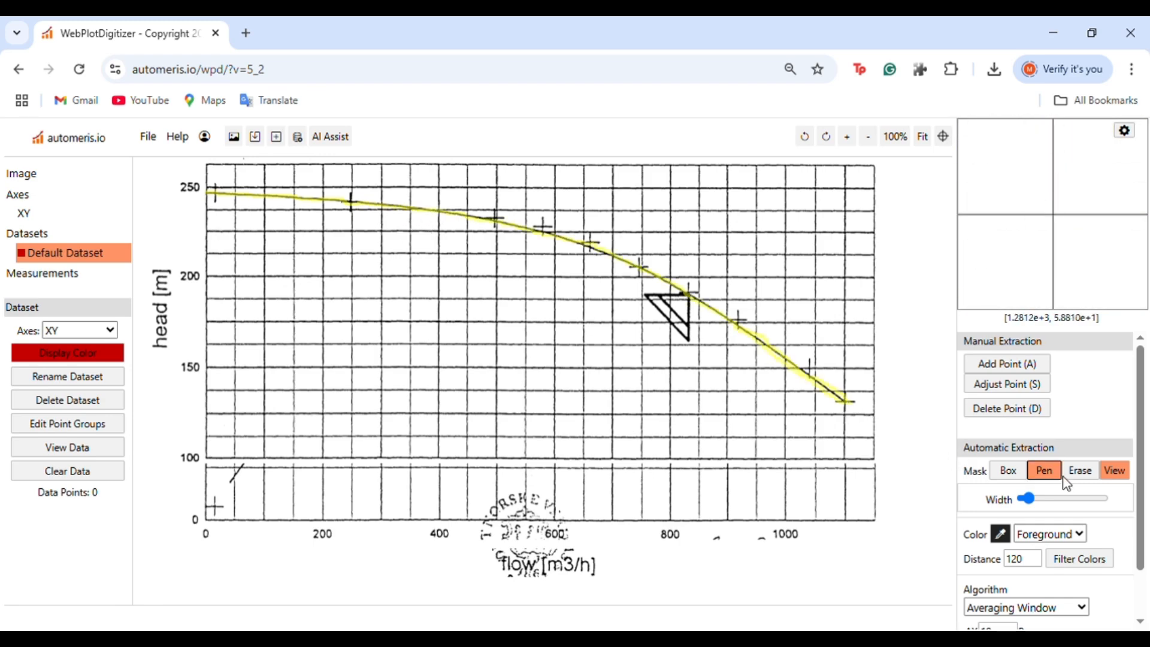
Run the Averaging Window automatic extraction on the masked curve
scroll(1067, 501, "down", 1)
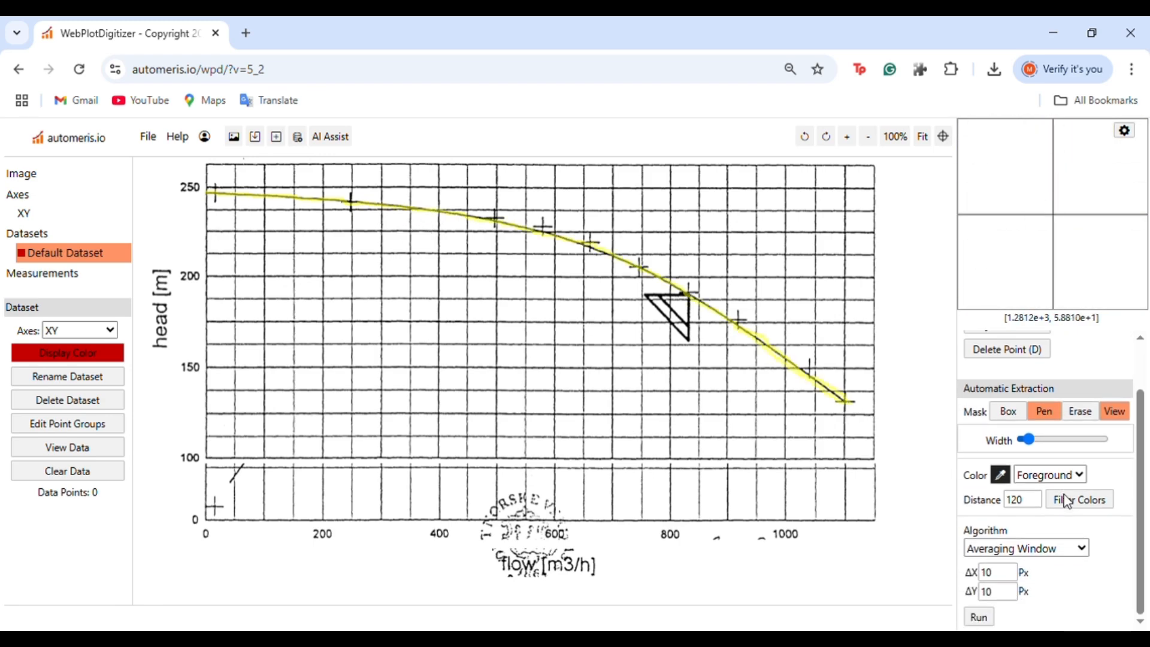
left_click(979, 617)
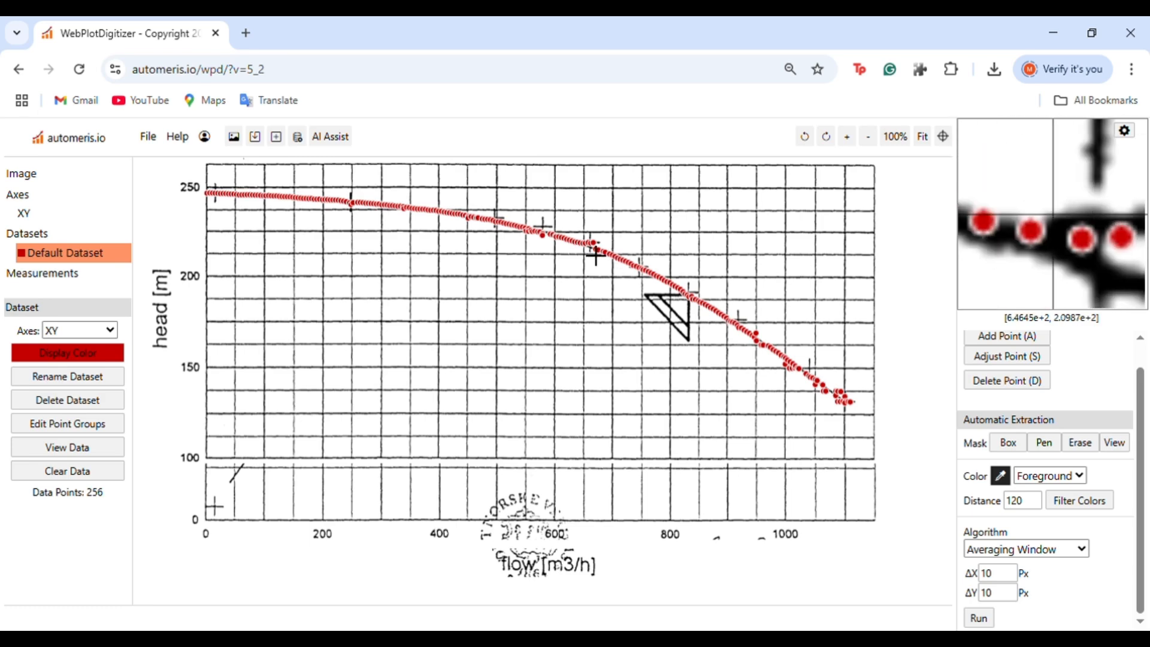
Delete stray extracted points off the curve in its middle section, zooming in to reach them
left_click(1009, 387)
scroll(1014, 395, "up", 1)
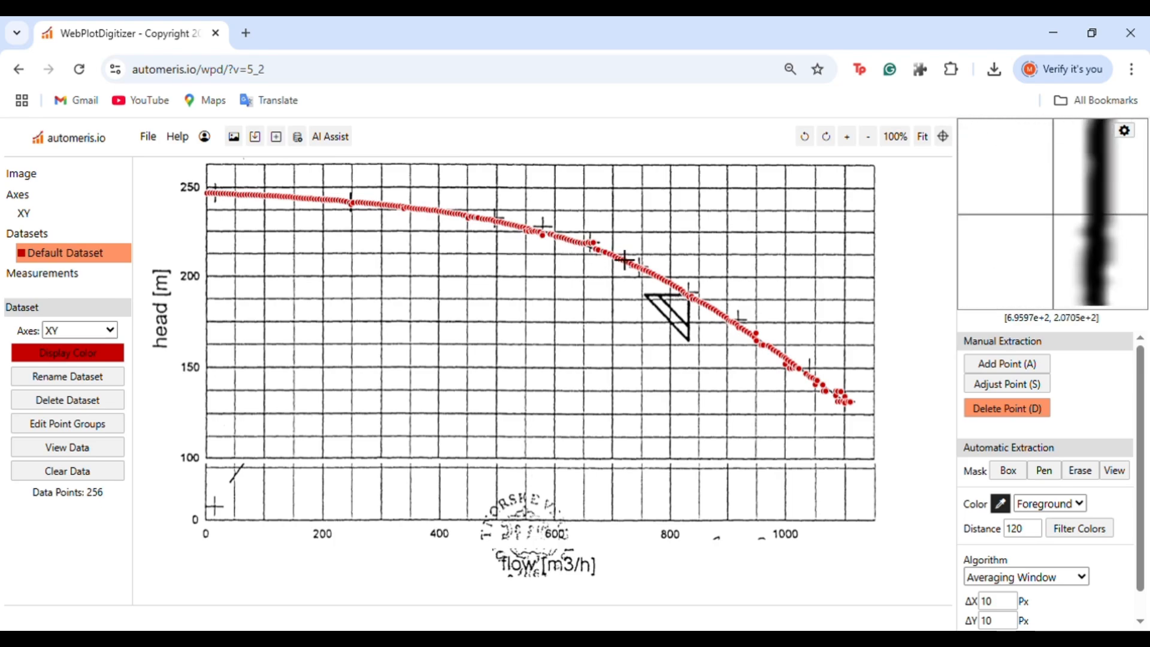
scroll(625, 260, "up", 4)
scroll(904, 329, "down", 3)
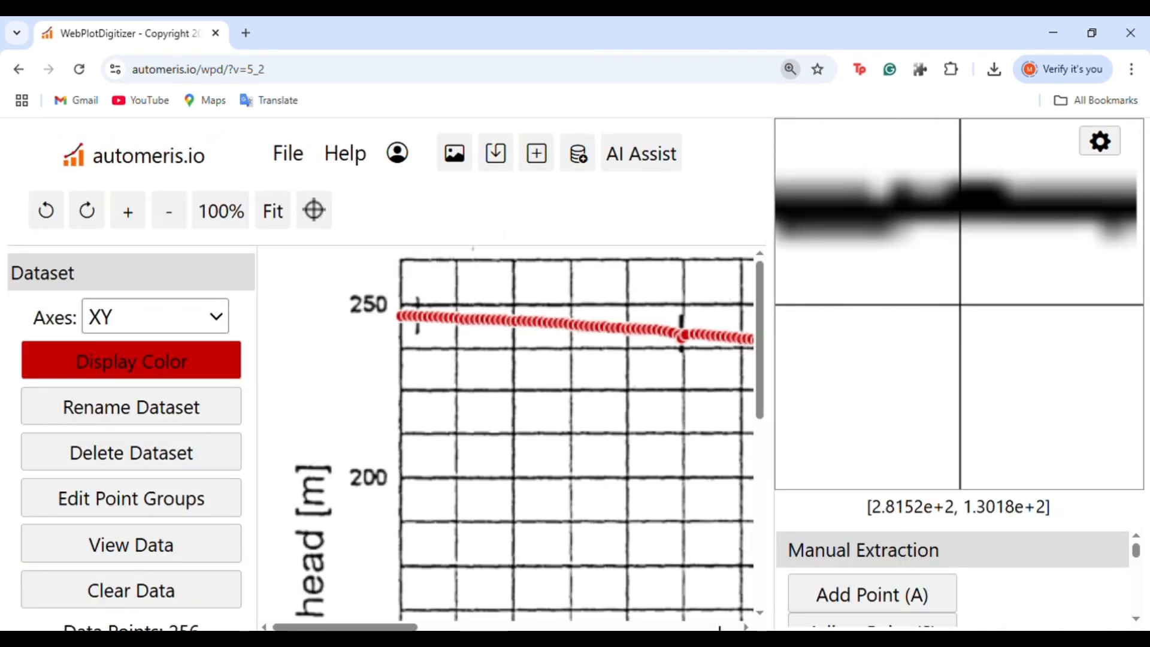
left_click_drag(345, 627, 516, 627)
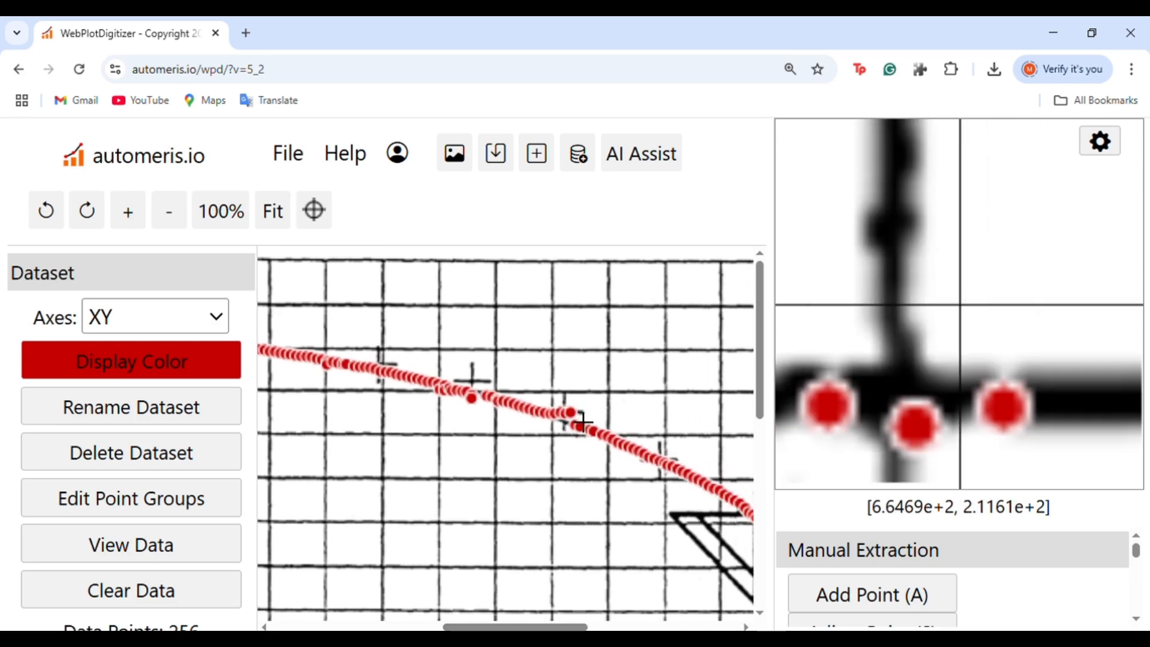
left_click(570, 413)
scroll(617, 443, "down", 4)
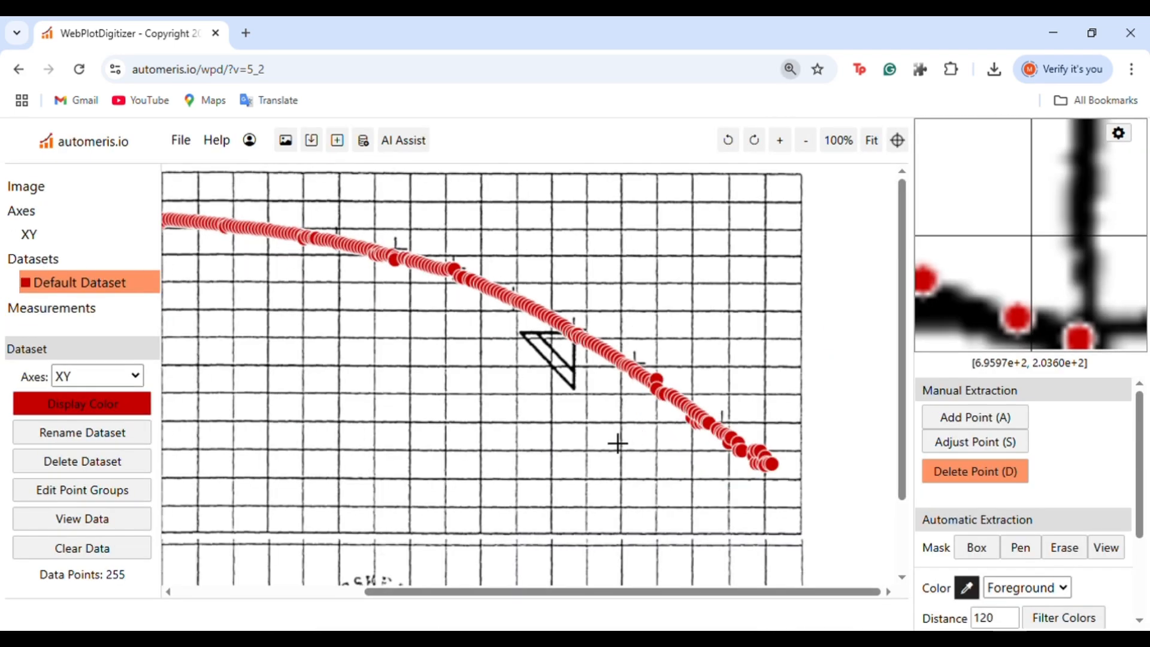
left_click(671, 391)
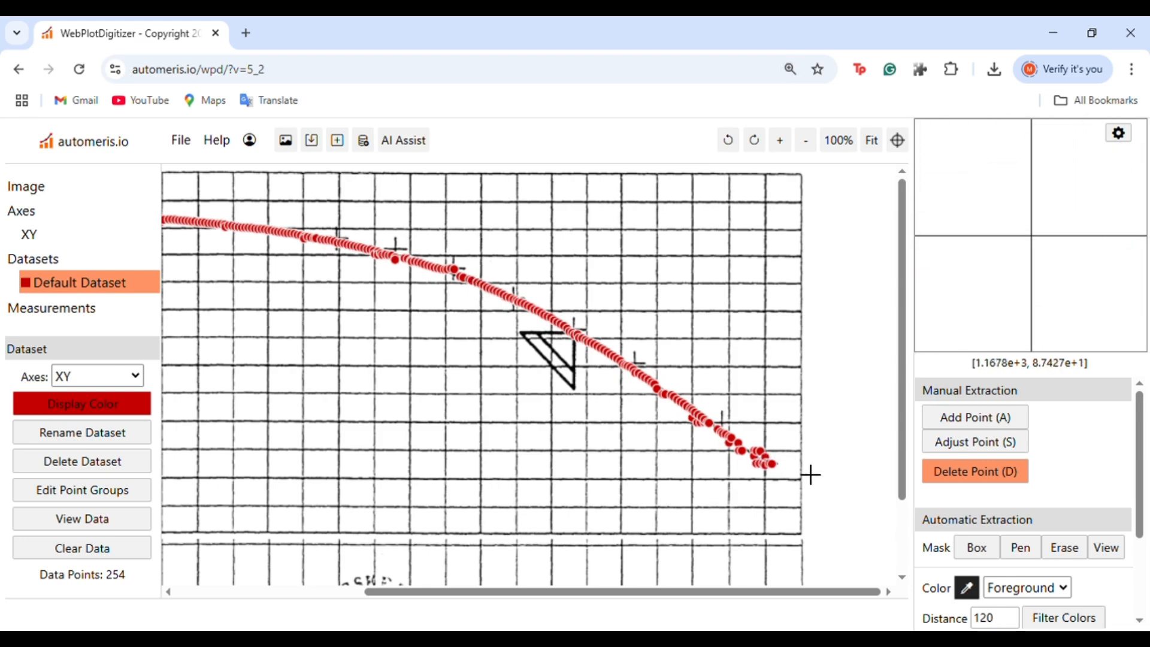
Add manual points along the curve's lower right end
left_click(947, 418)
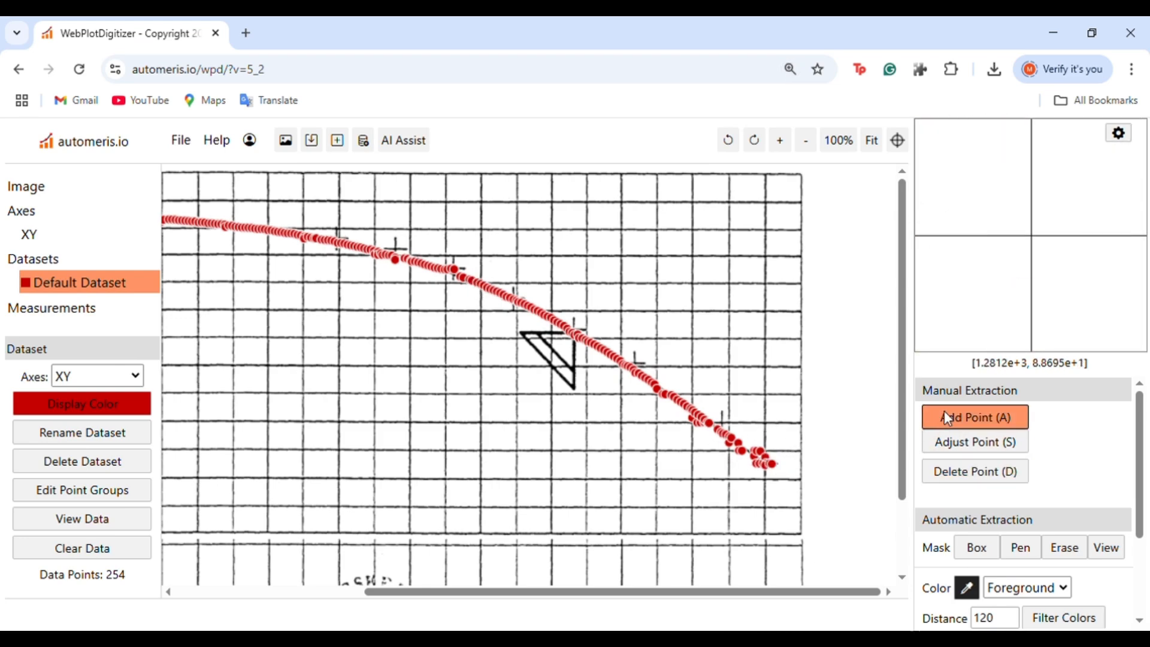
left_click(761, 461)
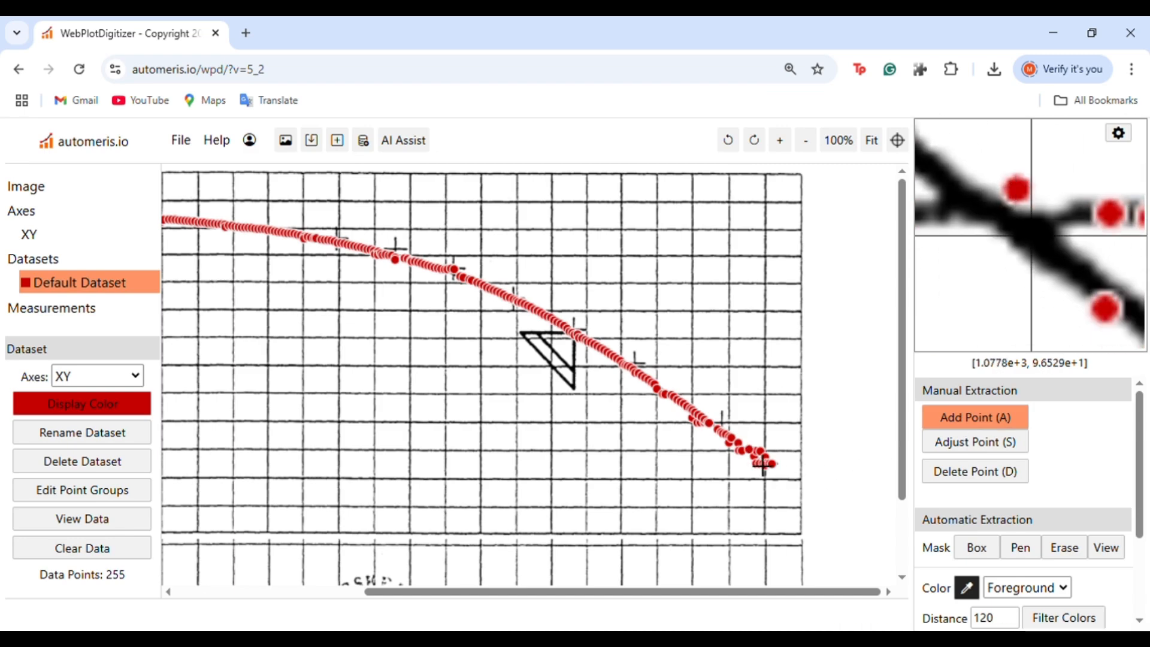
left_click(755, 460)
left_click(751, 460)
left_click(767, 465)
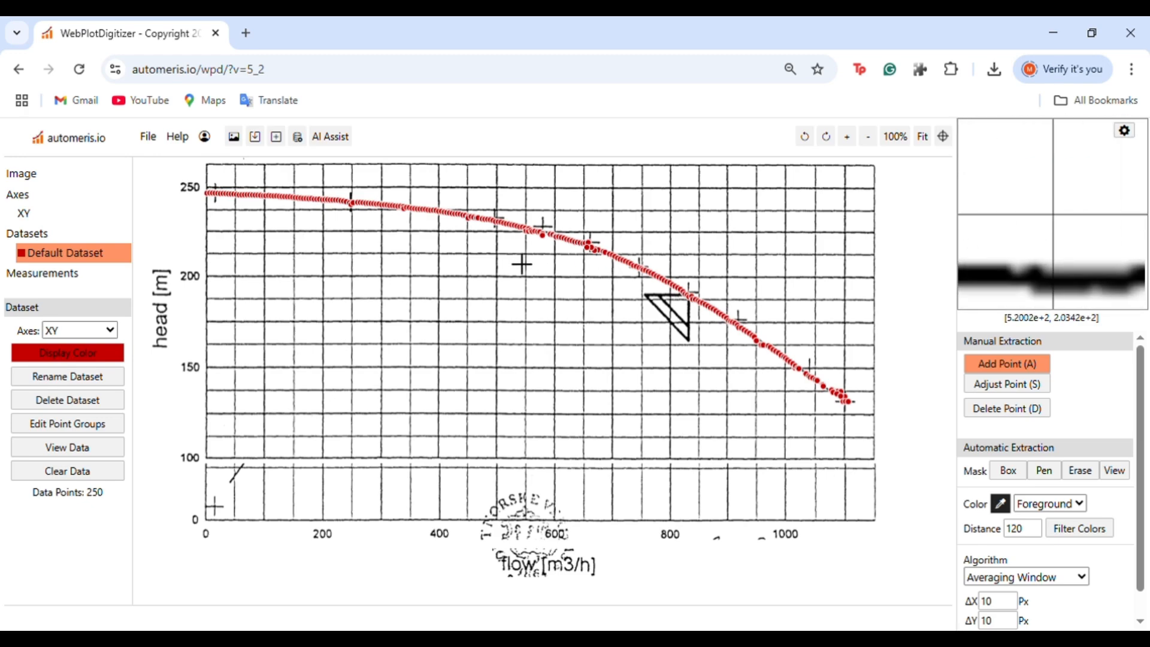
left_click(842, 402)
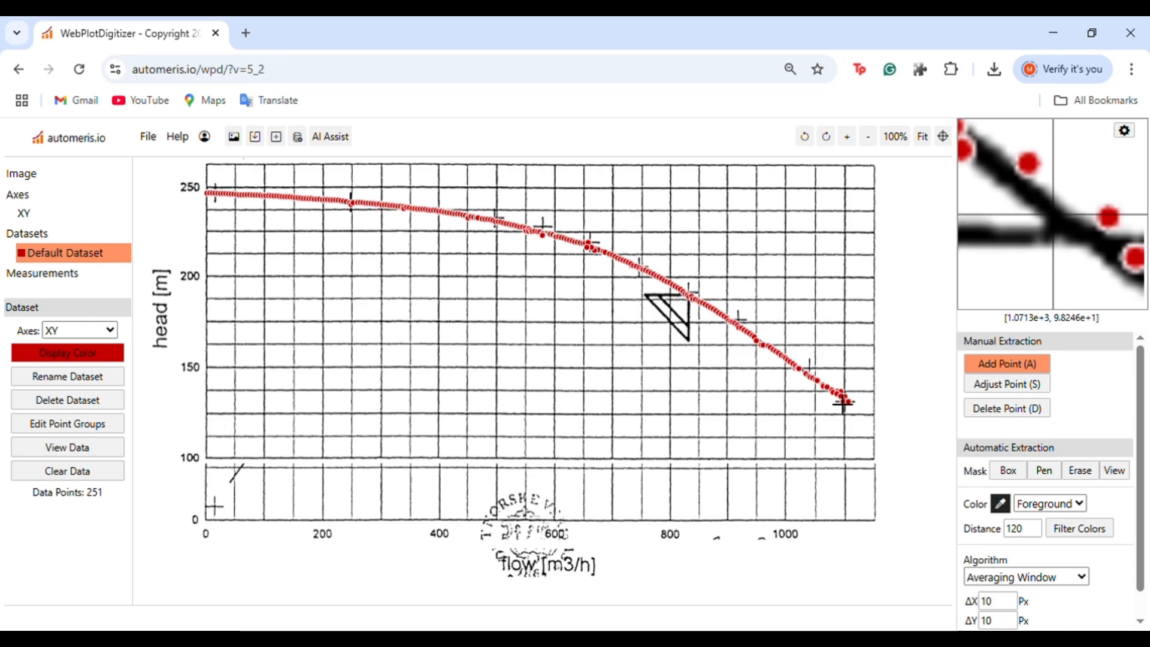
left_click(836, 401)
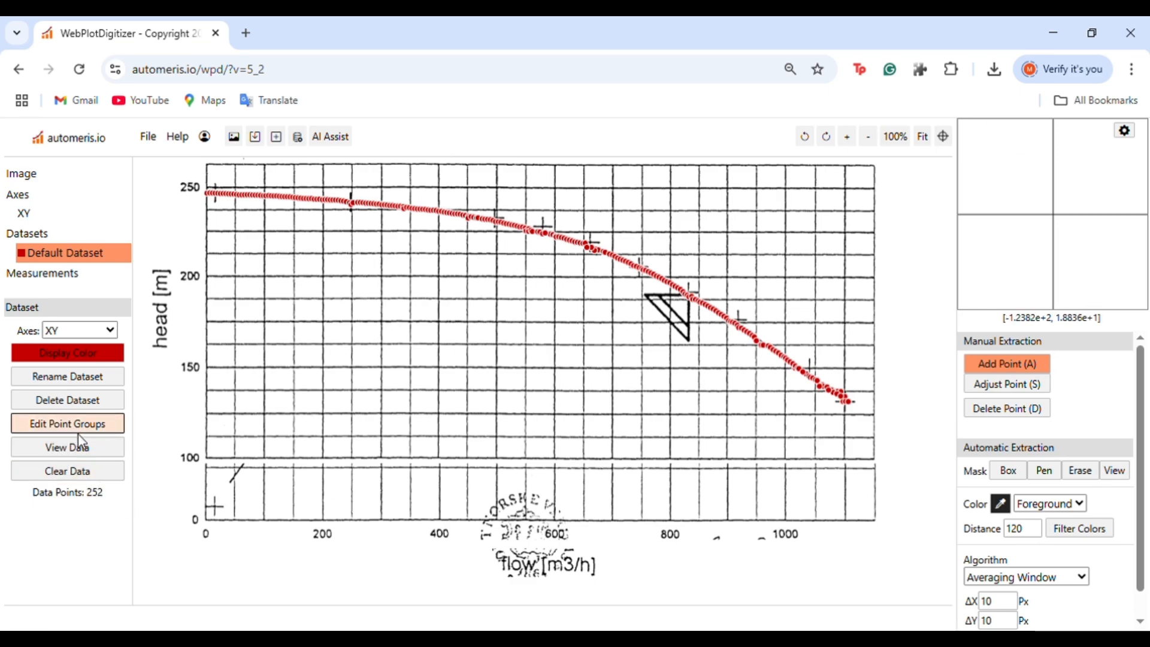
Open the acquired data list and scroll through the X, Y values
left_click(82, 449)
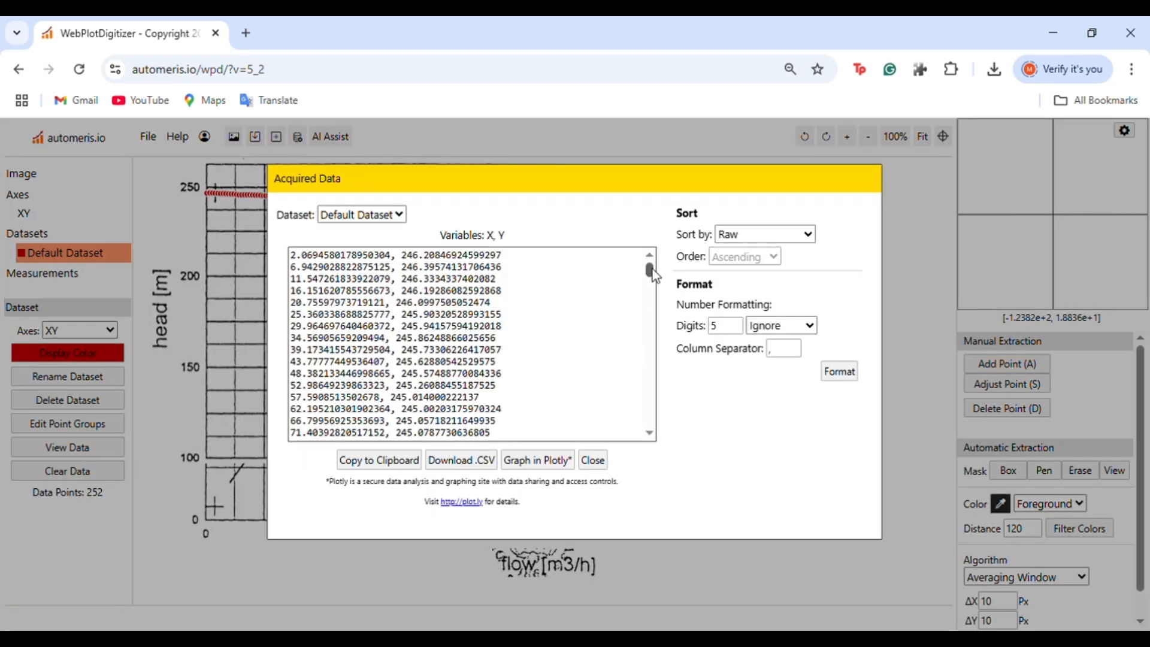
mouse_move(653, 269)
left_mouse_down()
mouse_move(652, 423)
mouse_move(665, 263)
left_mouse_up()
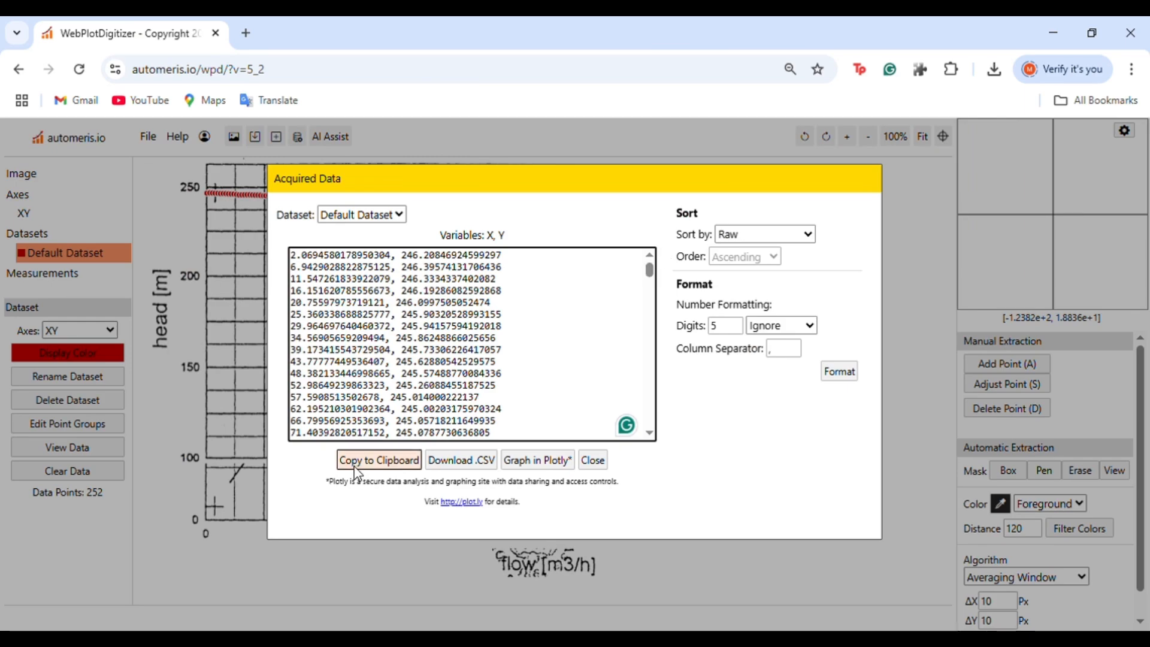
Download the acquired data as a CSV file
left_click(470, 470)
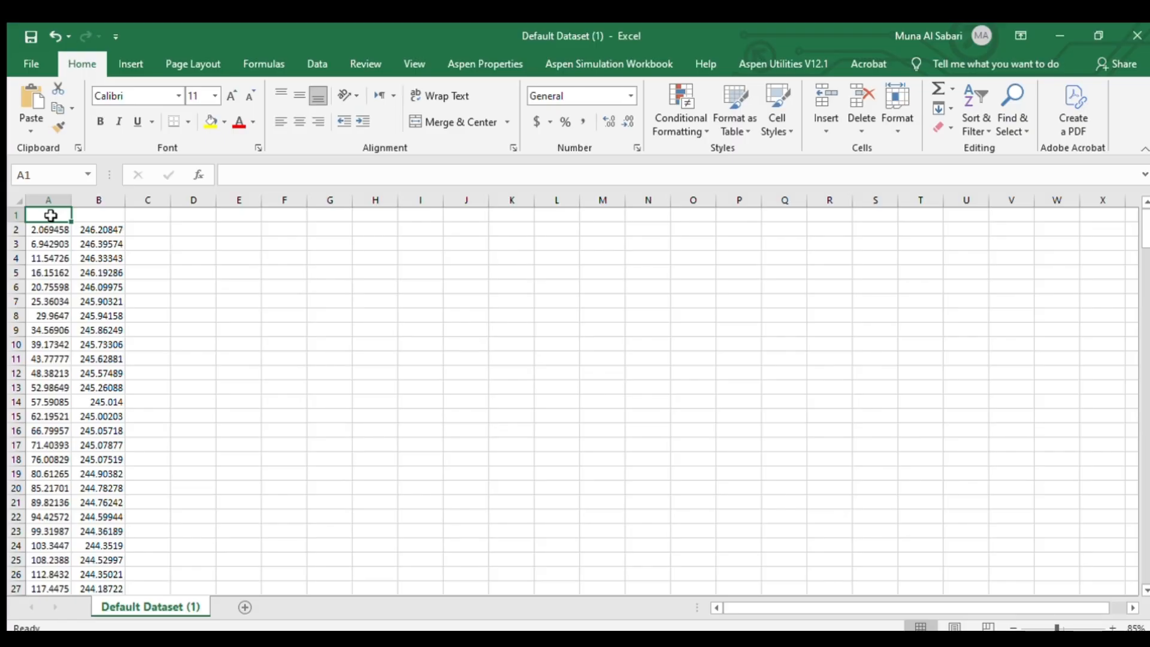
Open the downloaded CSV in Excel and select cell A1
left_click(291, 354)
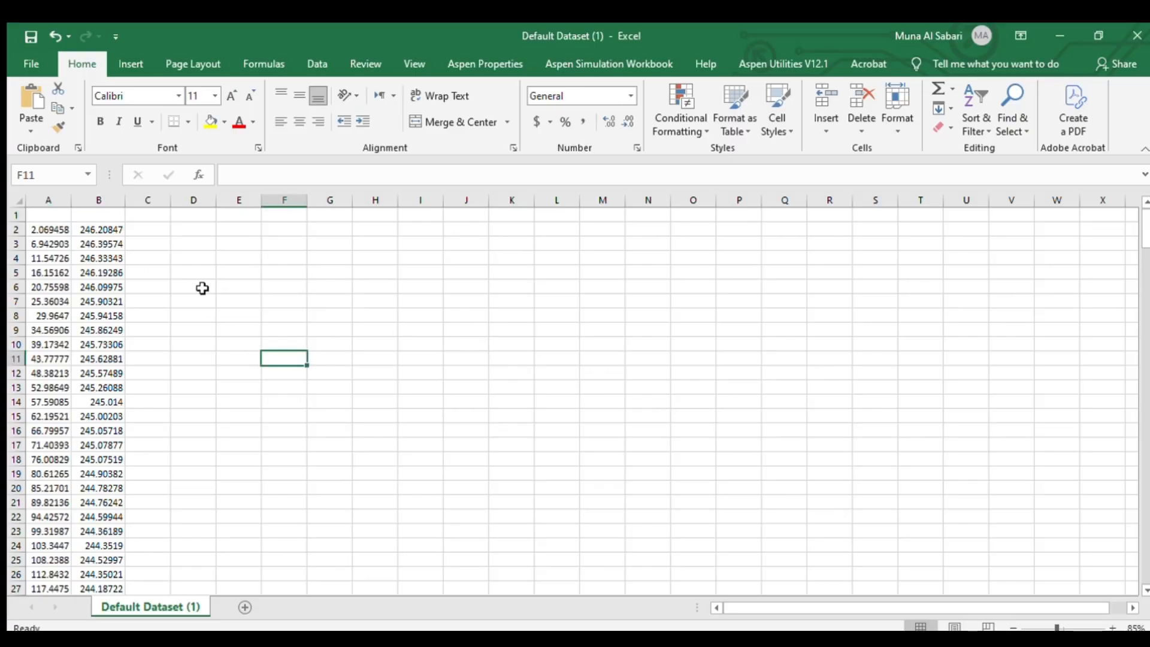
left_click(62, 219)
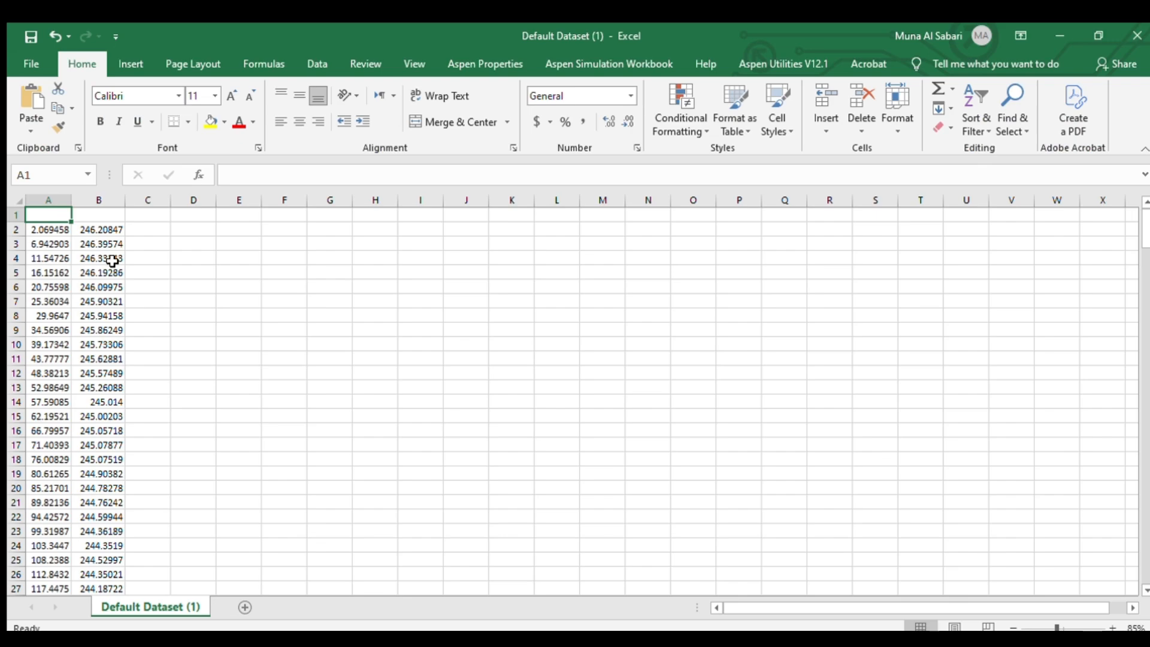
Label the data columns with the headers "Head m" in A1 and "Flow m3/h" in B1
type("Head")
key("Tab")
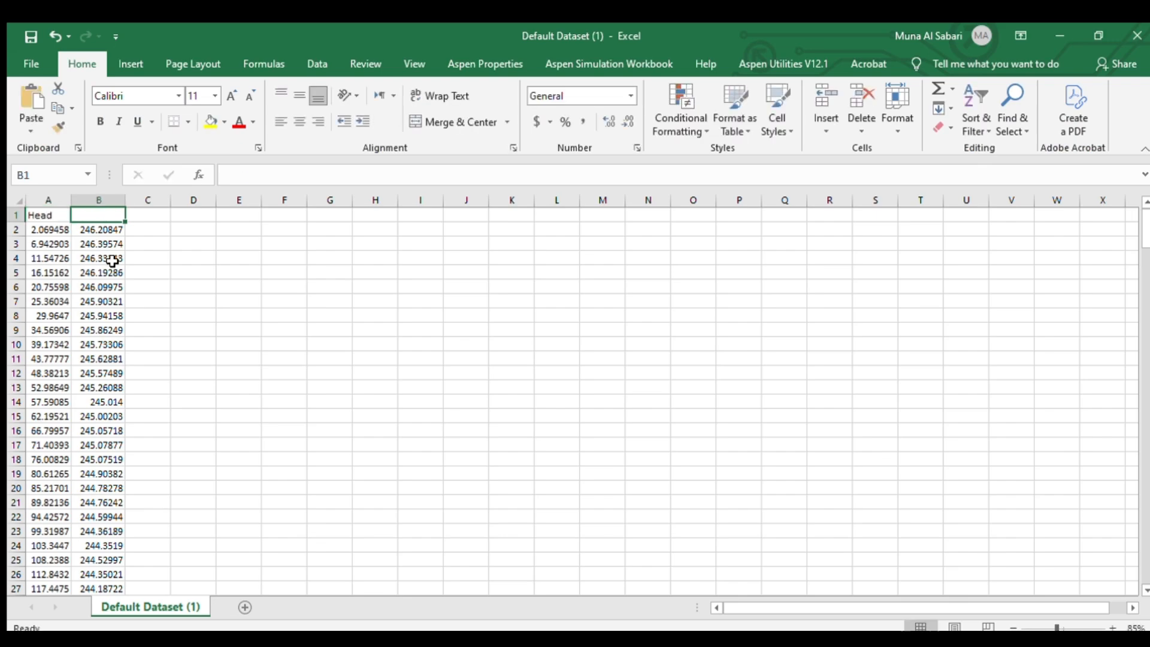
type("Flow")
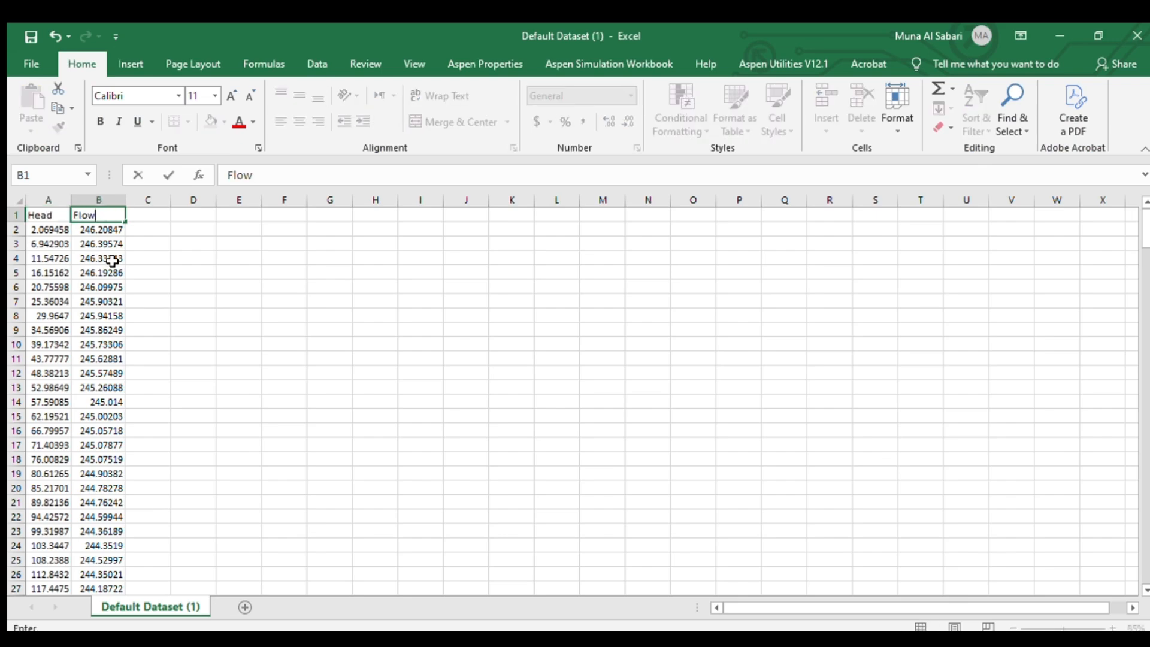
left_click(60, 217)
left_click(288, 180)
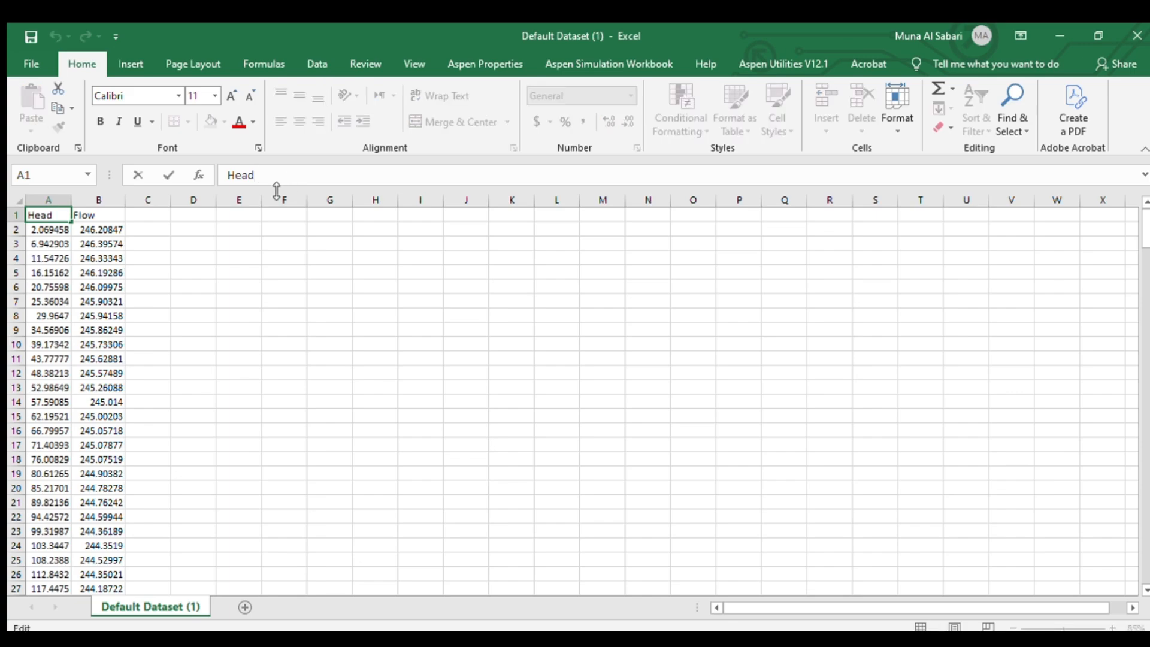
type("m")
left_click(95, 216)
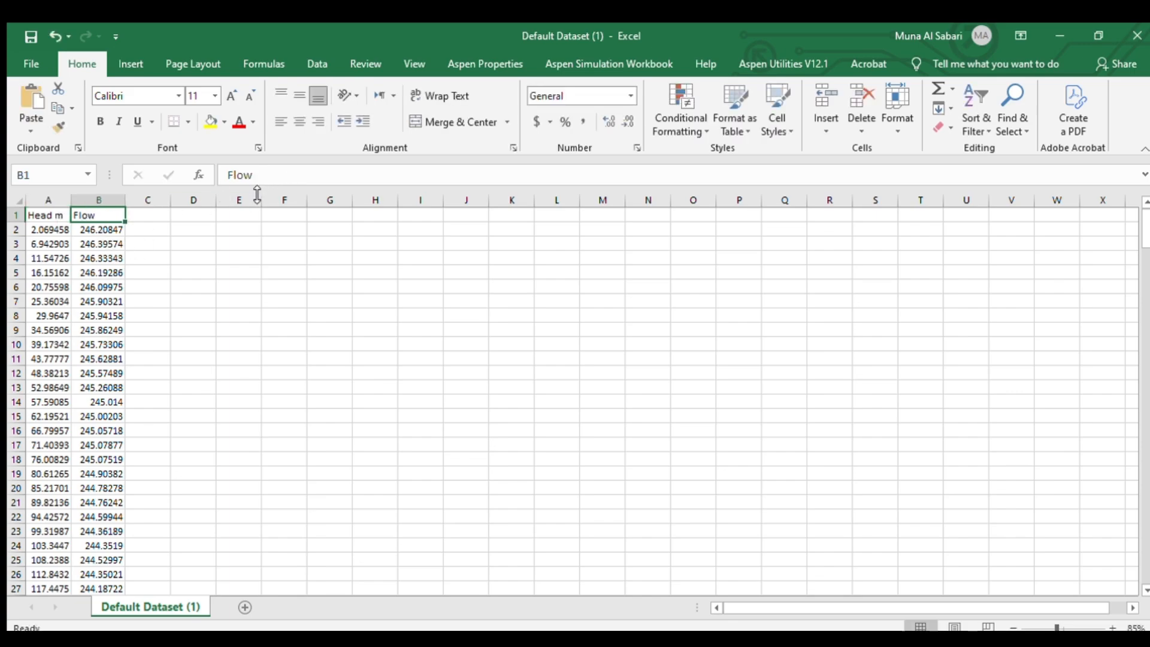
left_click(276, 178)
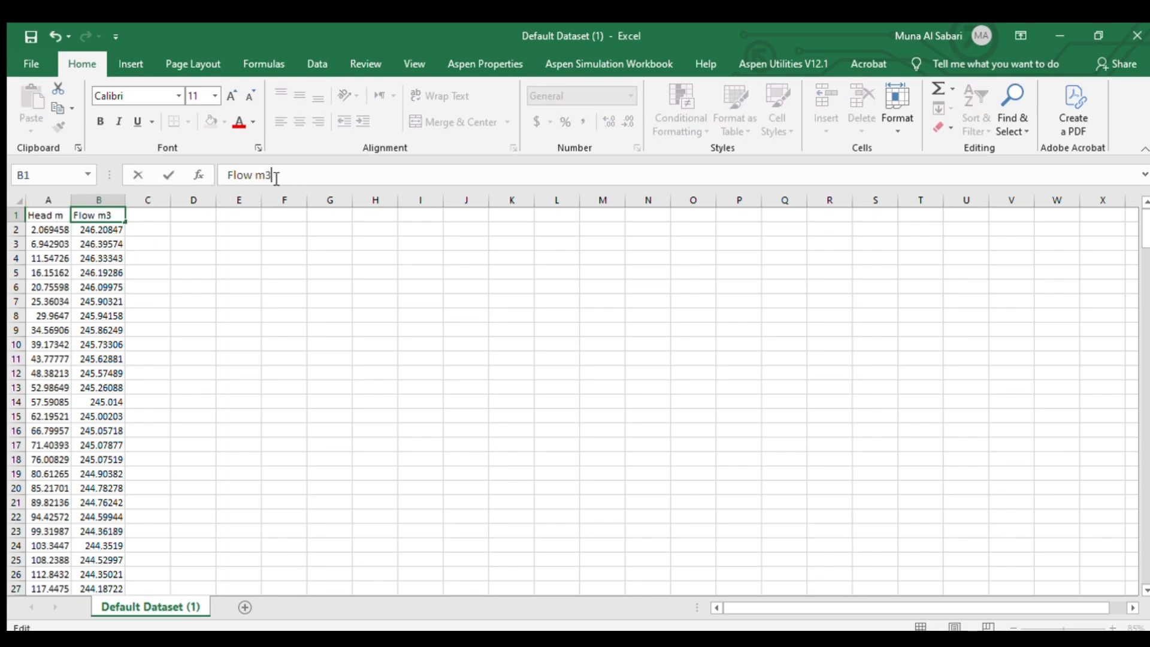
left_click(335, 468)
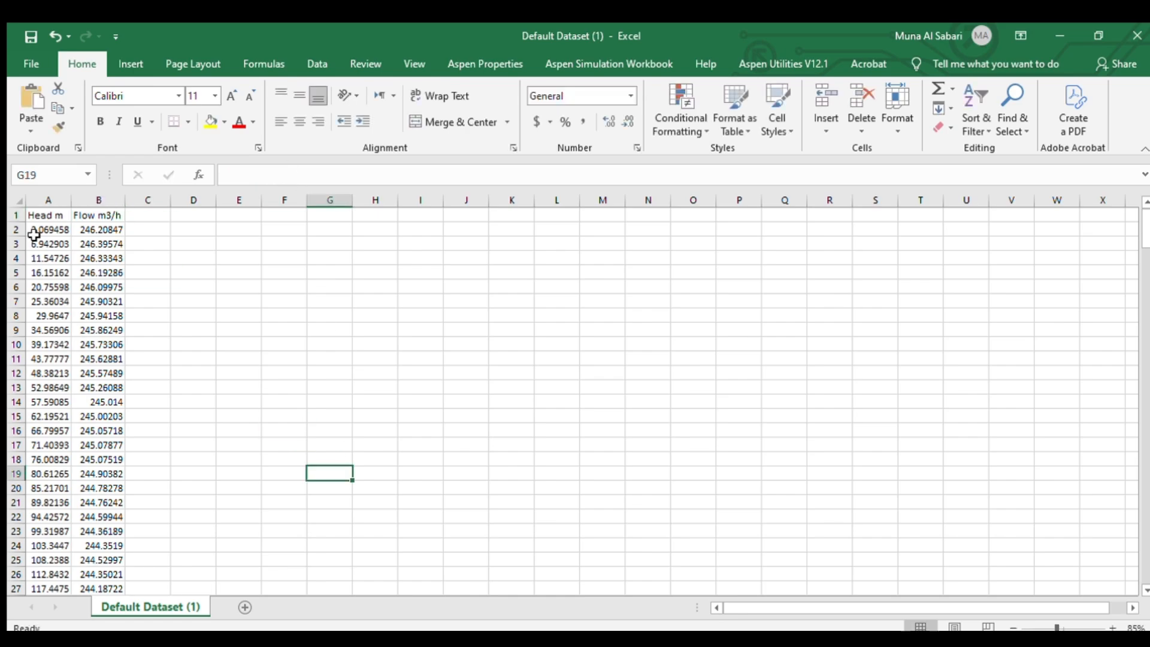
Insert a scatter chart of the two data columns and delete its chart title
left_click_drag(48, 200, 90, 207)
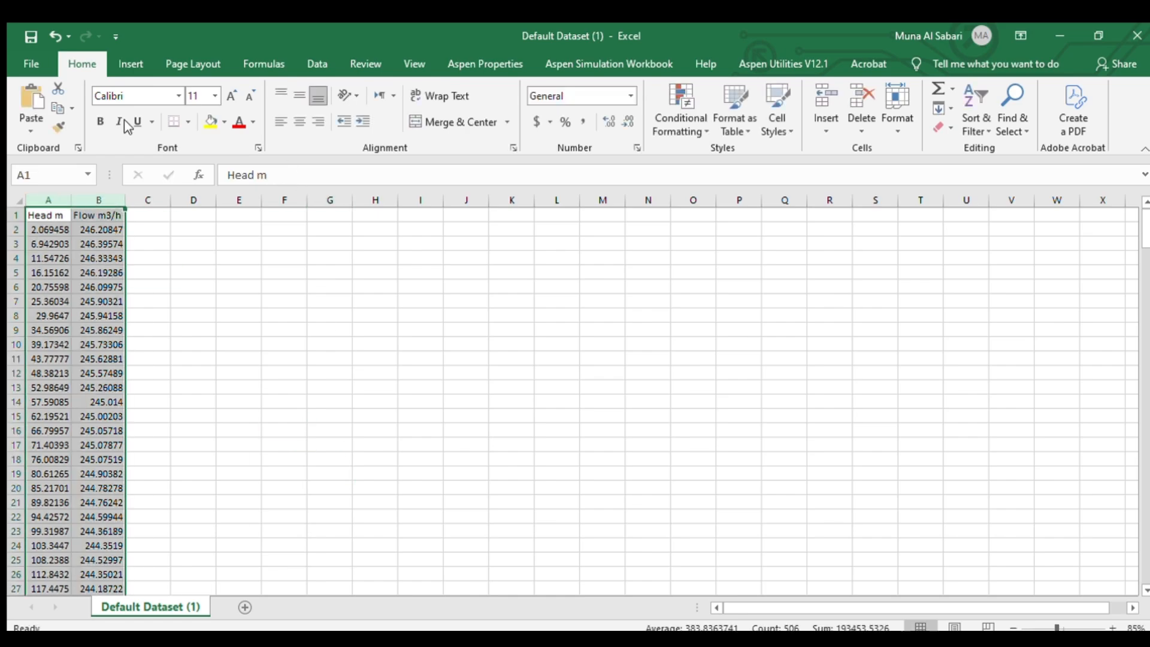
left_click(129, 64)
left_click(487, 127)
left_click(443, 275)
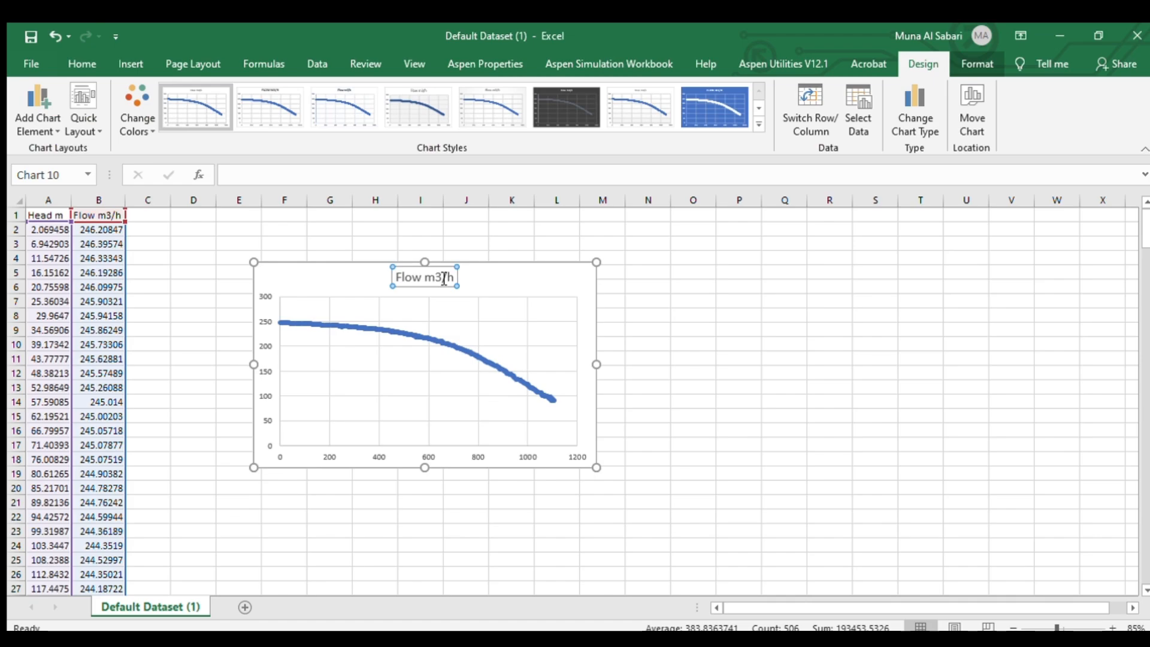
key("Delete")
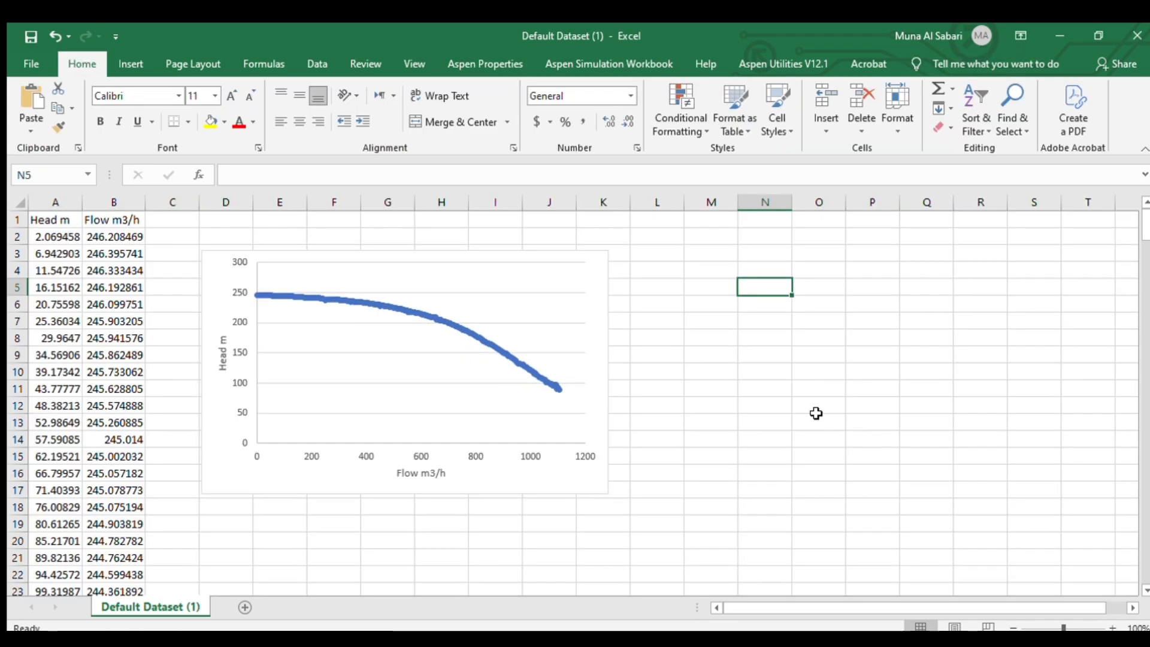
Paste the original pump curve image into the sheet and move it beside the chart for comparison
key("ctrl+v")
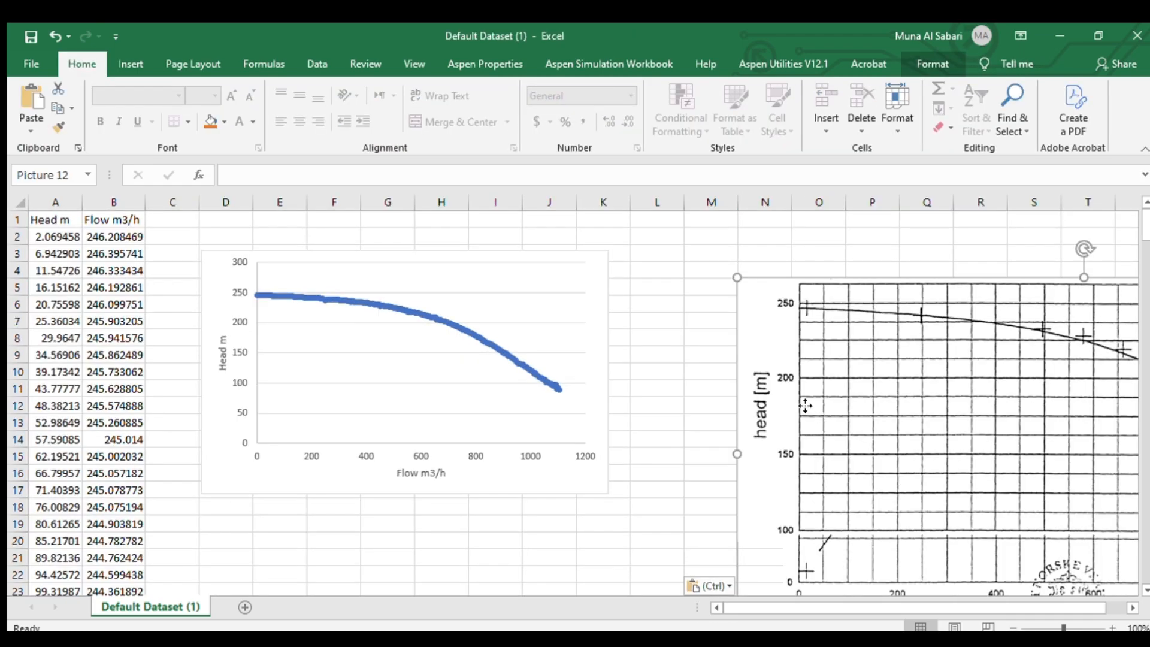
left_click_drag(816, 414, 739, 380)
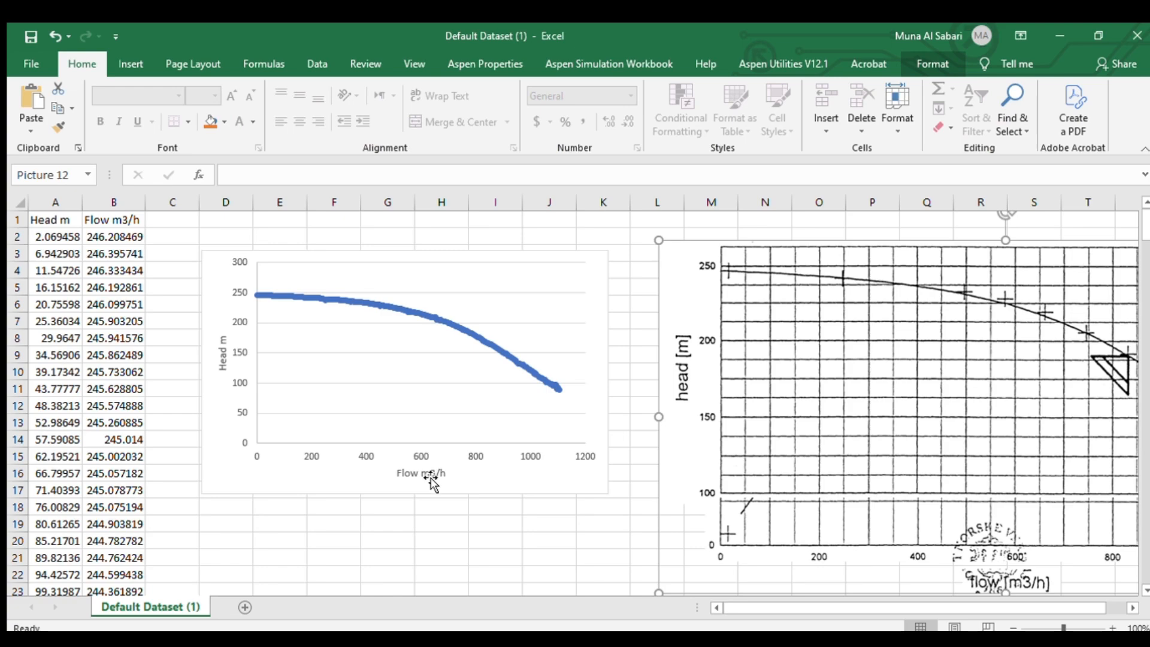
scroll(569, 562, "down", 1, "ctrl")
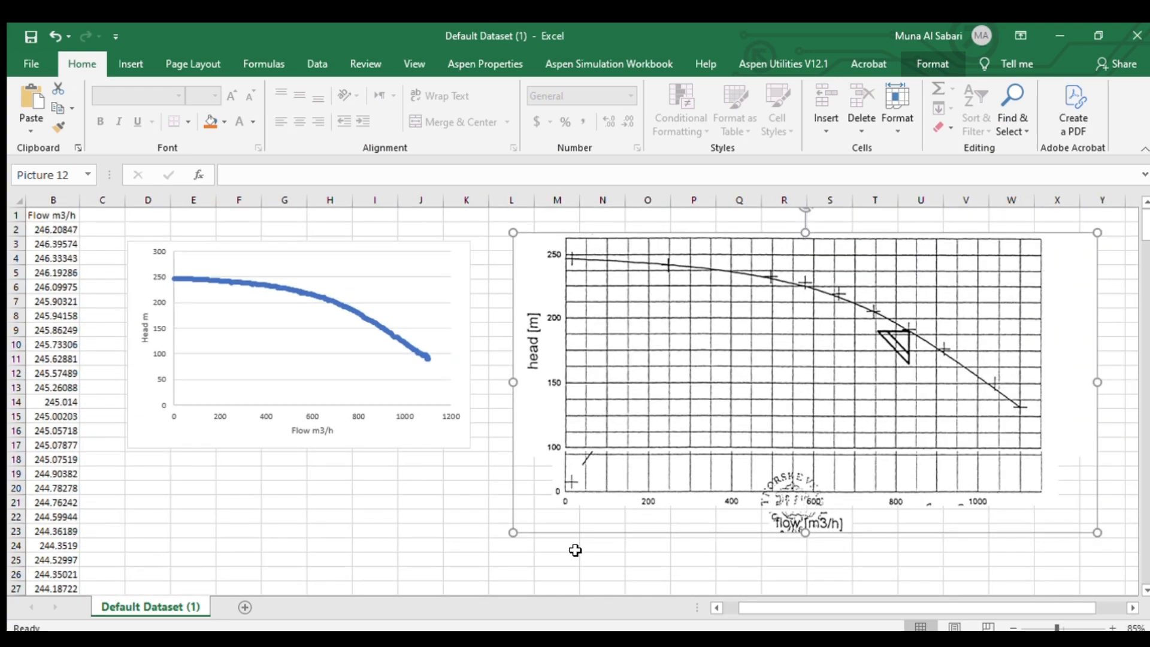
left_click(721, 575)
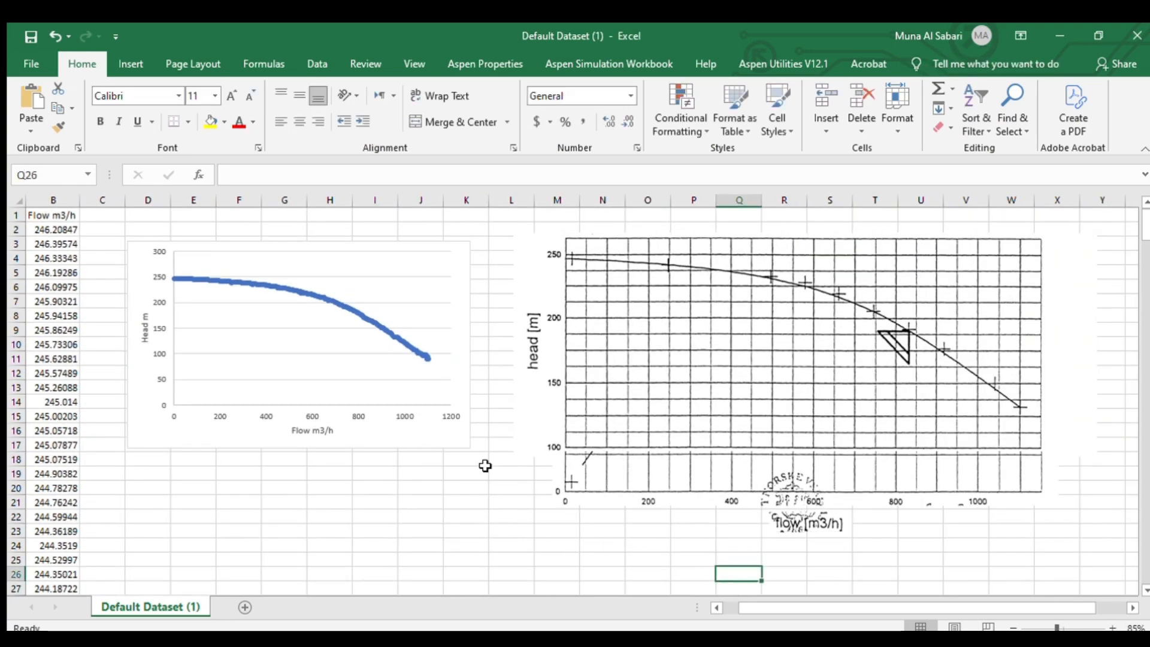
left_click(667, 466)
left_click(427, 531)
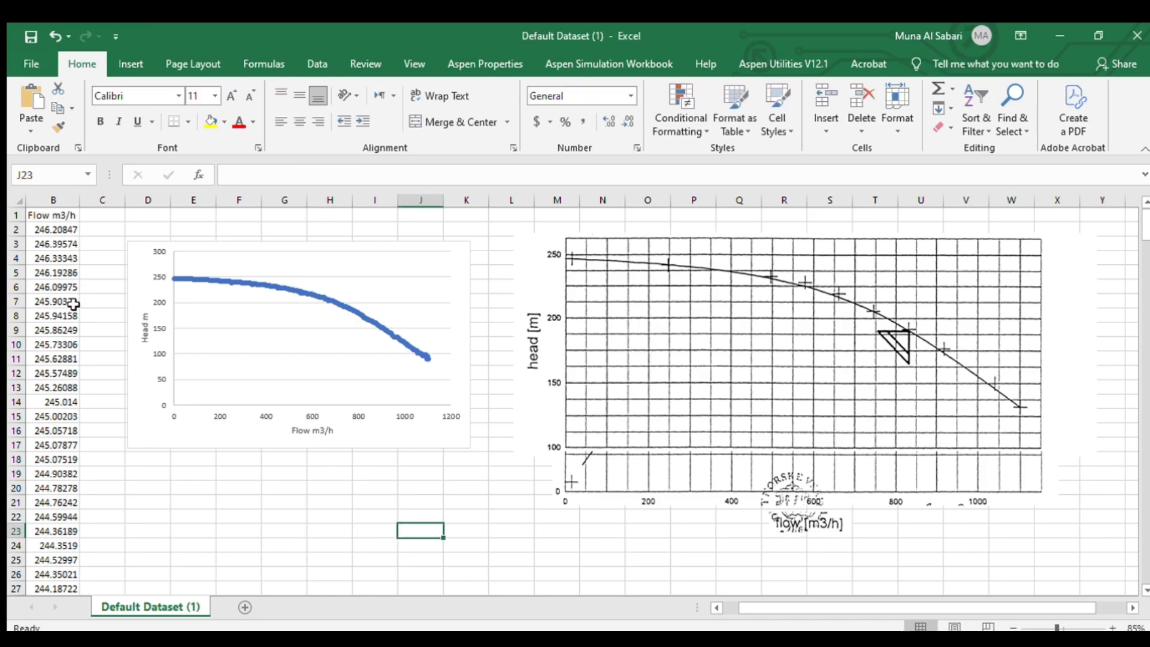
left_click_drag(784, 608, 771, 605)
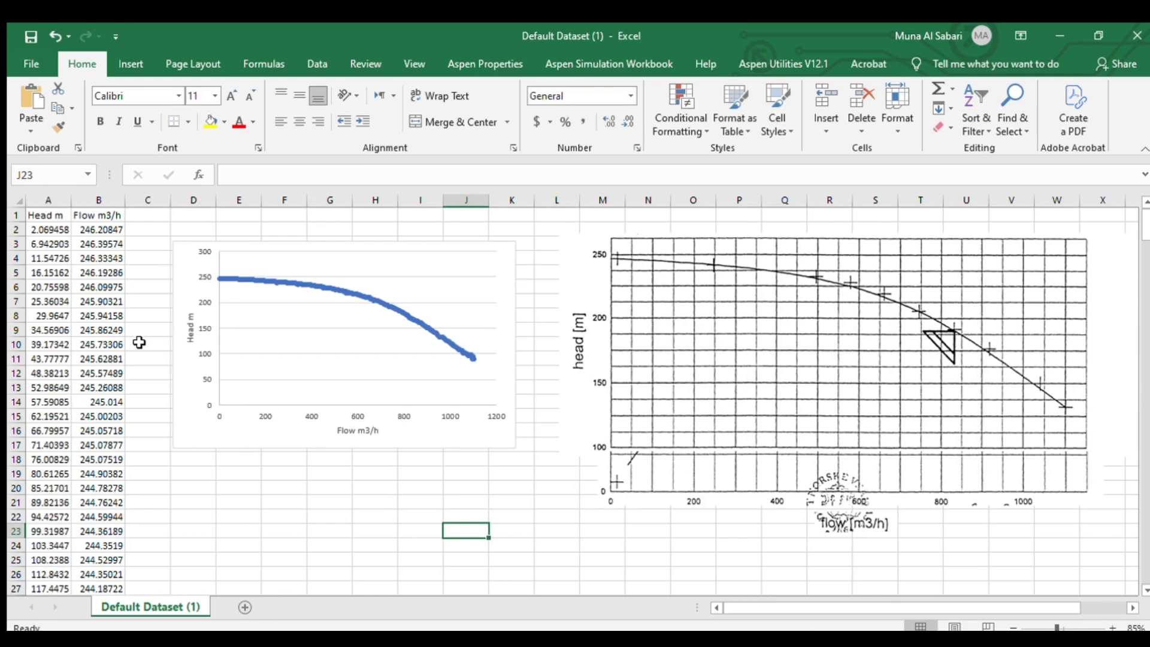